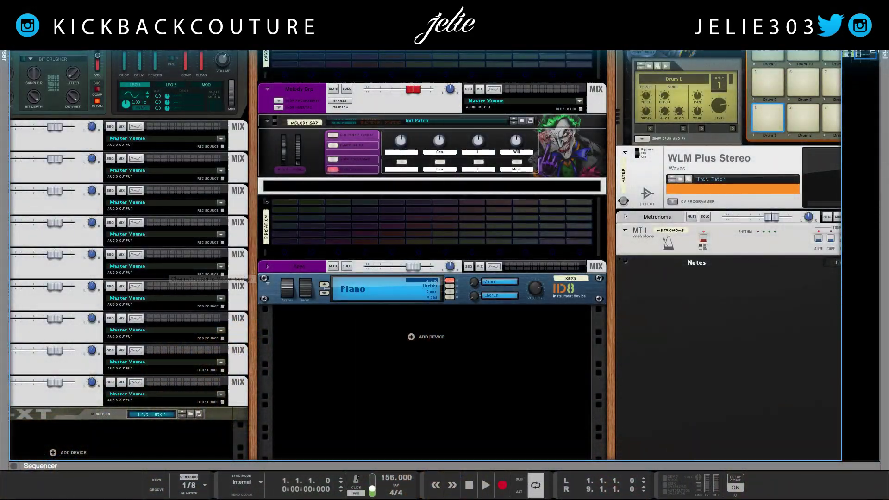
Step: Add a Quad Note Generator player to the Keys ID8 piano and set its scale key to F#
key(F3)
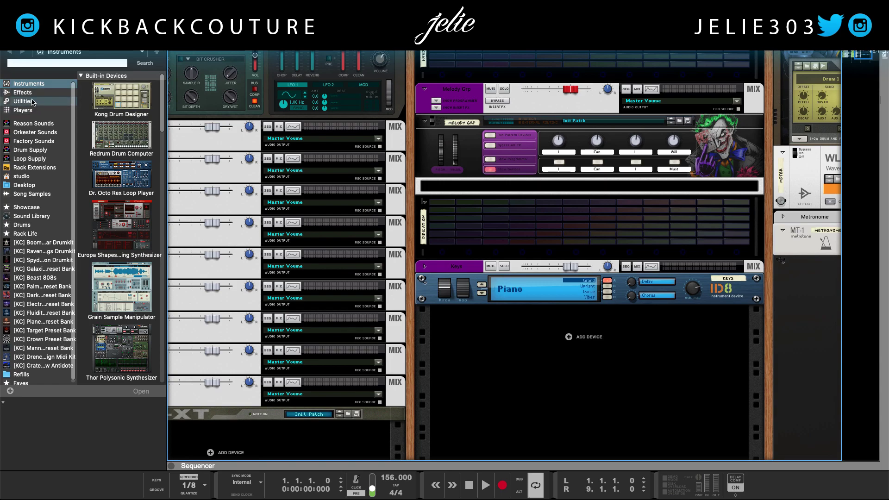
click(24, 110)
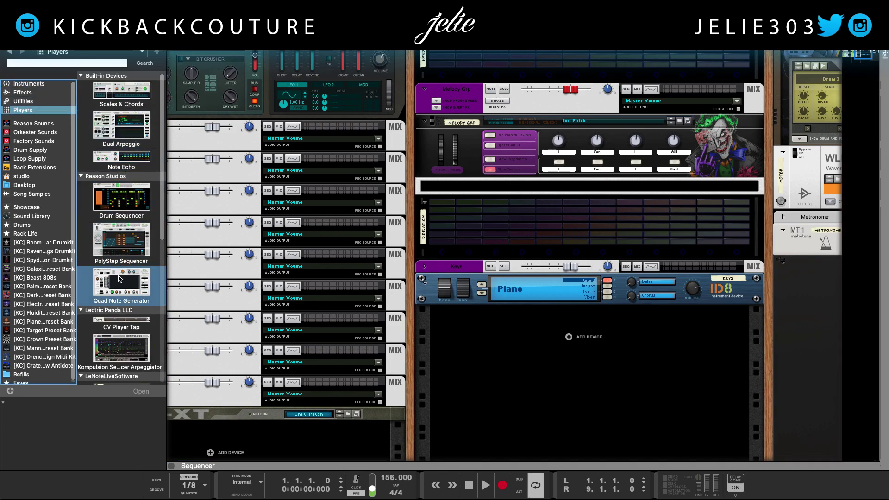
mouse_move(121, 283)
mouse_down()
mouse_move(296, 289)
mouse_move(424, 264)
mouse_move(451, 284)
mouse_up()
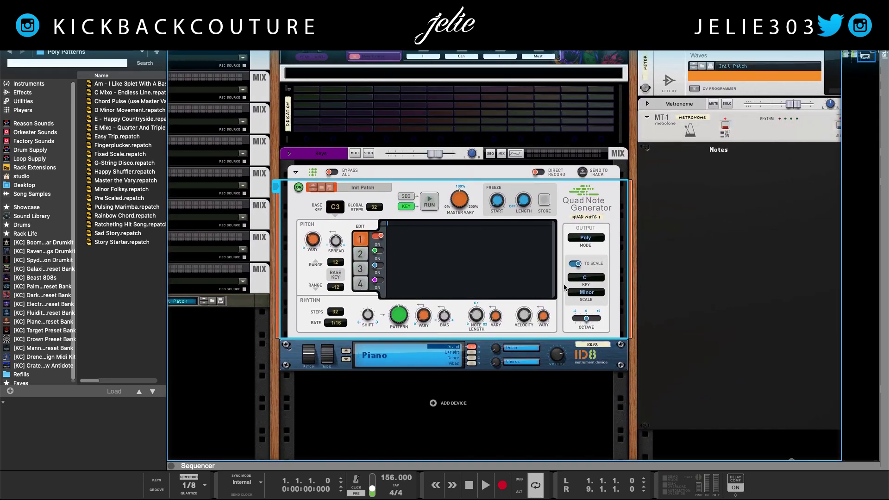
click(587, 278)
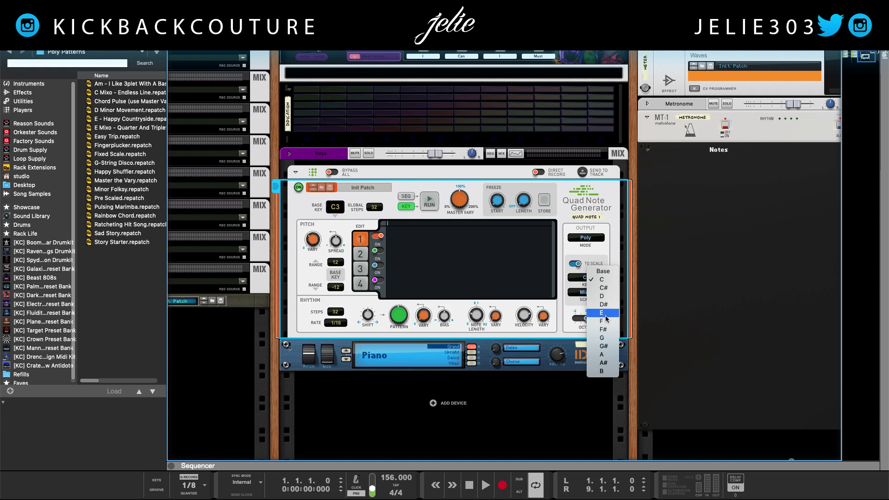
click(604, 330)
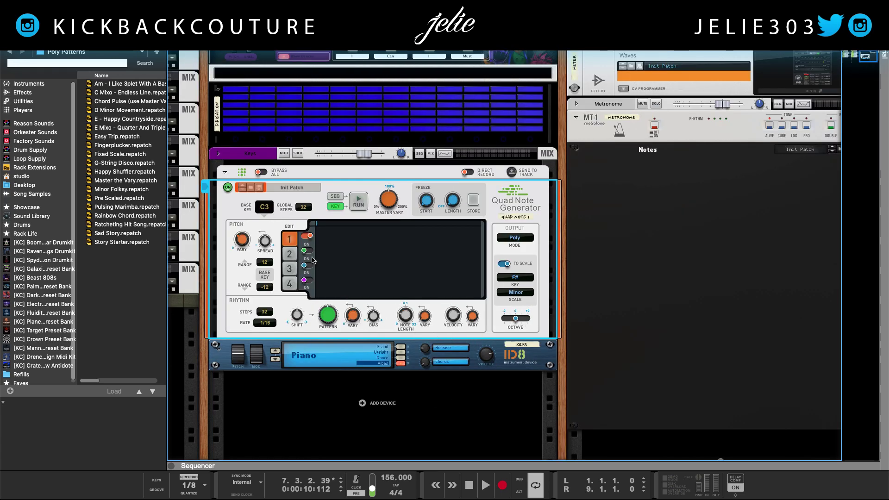
Step: Turn on lines 2 and 3 of the Quad Note Generator and set line 3's rhythm rate to 1/8
click(308, 266)
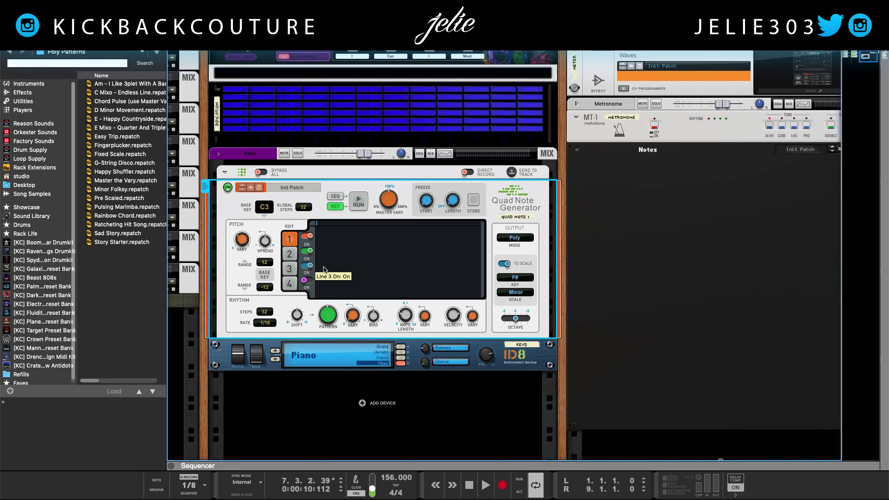
click(289, 253)
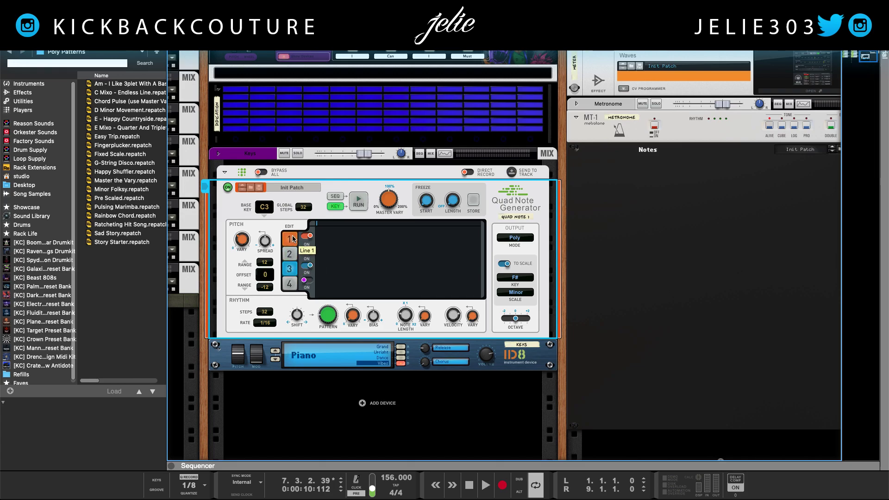
click(290, 254)
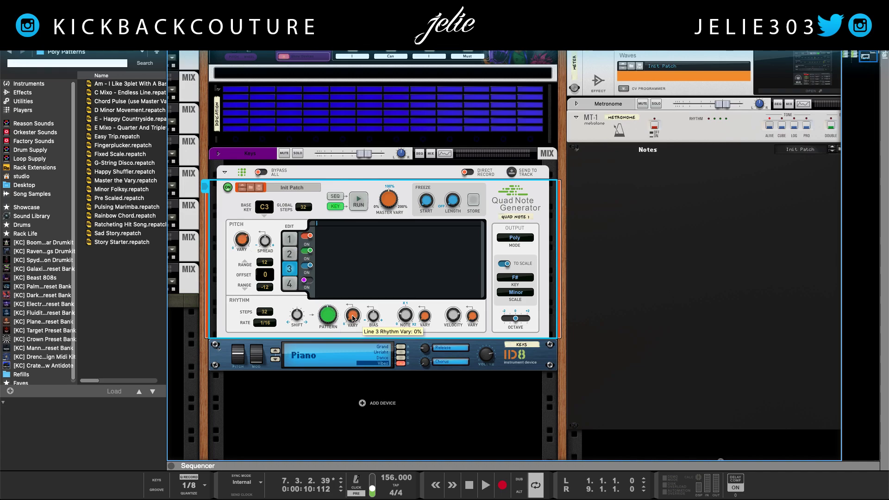
drag(351, 307, 350, 303)
click(265, 322)
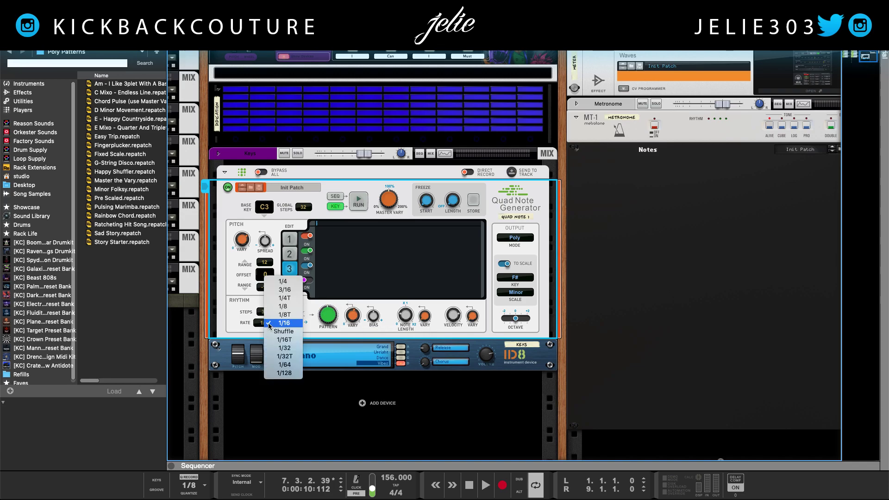
click(285, 305)
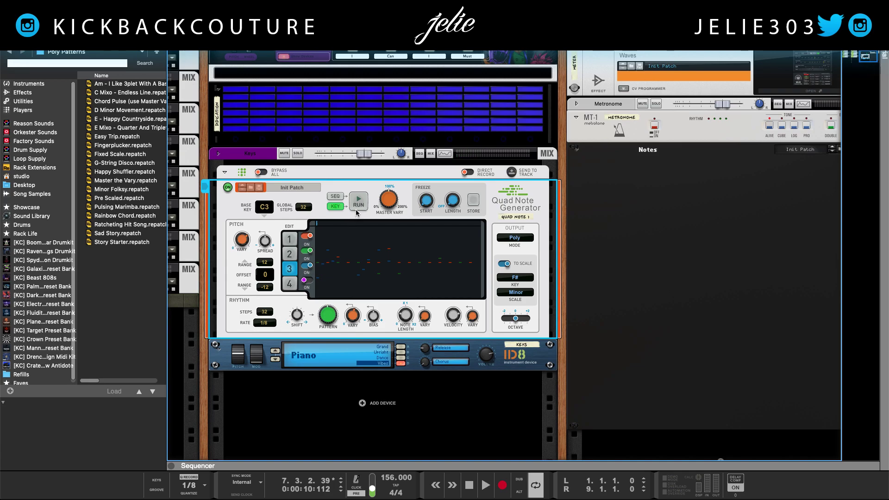
Step: Record a held chord through the Quad Note Generator over the eight-bar intro on the Keys track
click(469, 485)
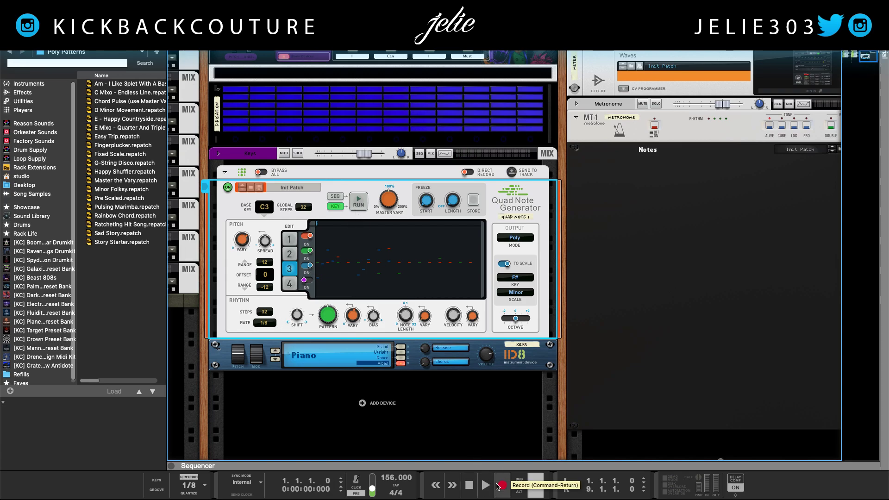
click(502, 486)
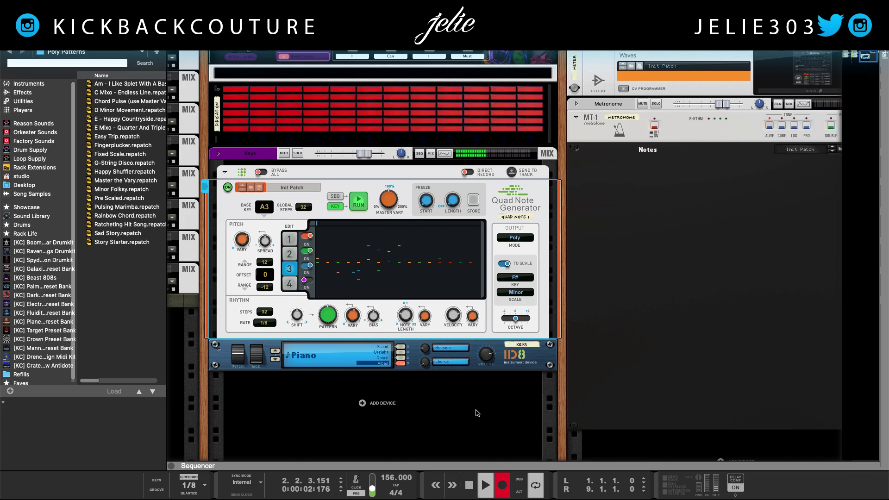
click(472, 487)
Step: Open the recorded Keys clip in the sequencer and examine the notes it contains
drag(472, 470, 416, 121)
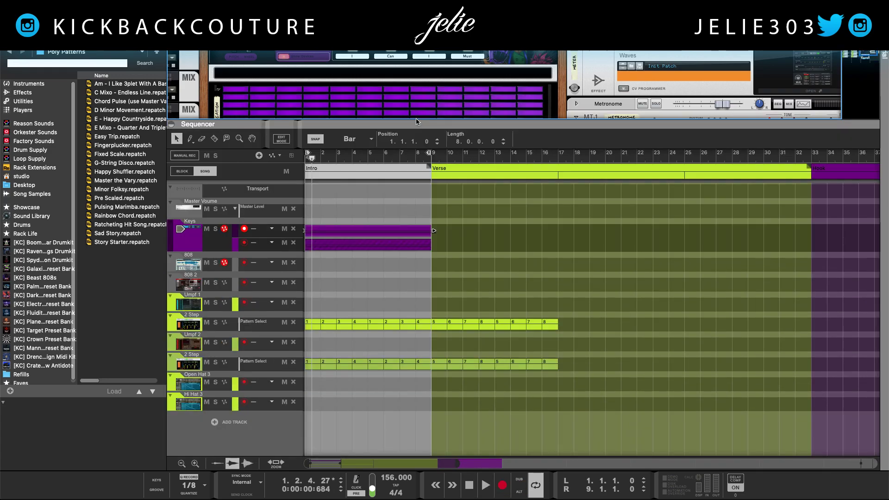
click(384, 248)
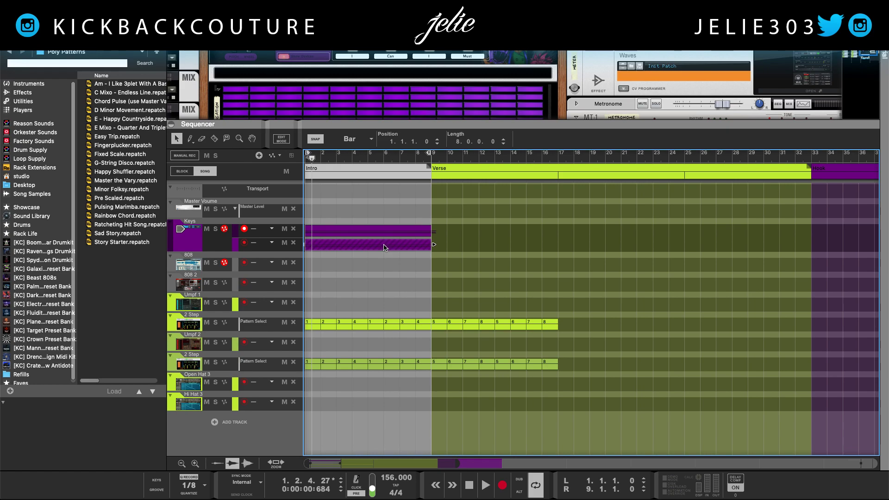
double_click(375, 243)
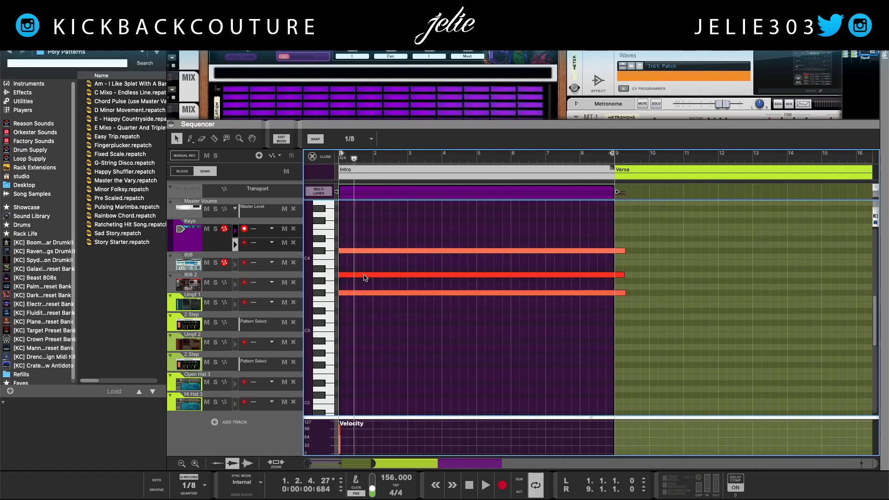
key(shift+Return)
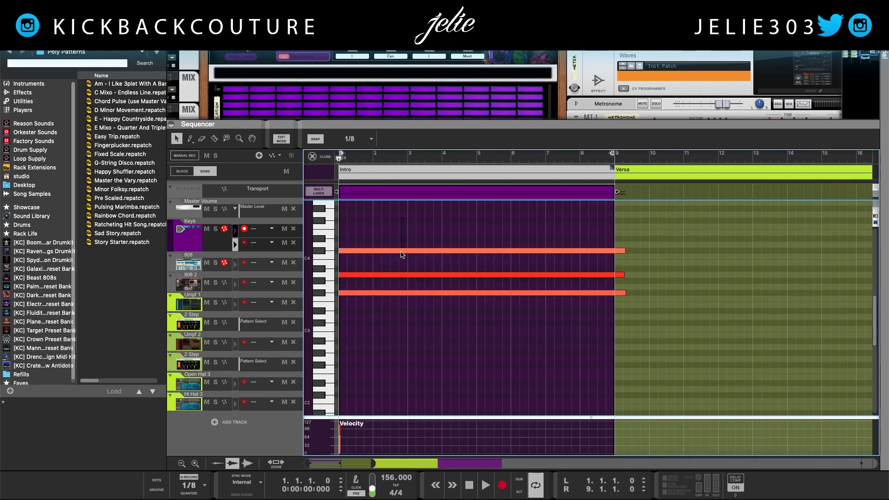
key(super+a)
click(606, 304)
key(super+a)
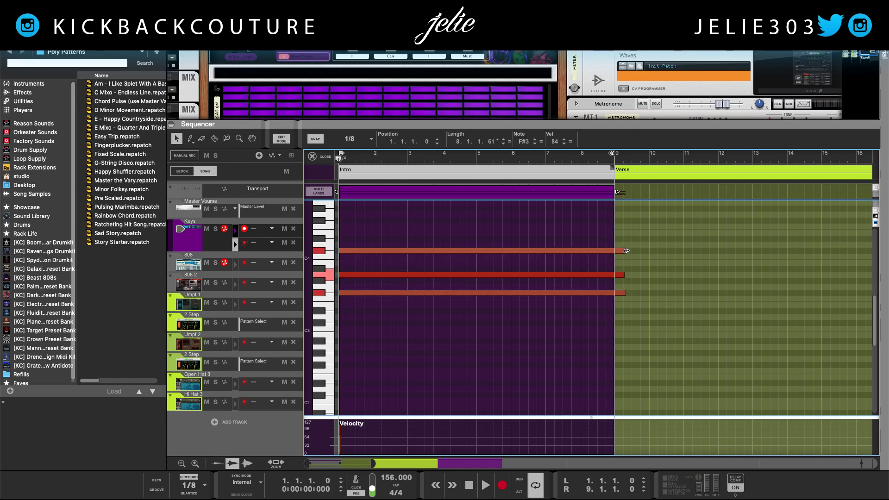
click(542, 236)
drag(401, 122, 434, 482)
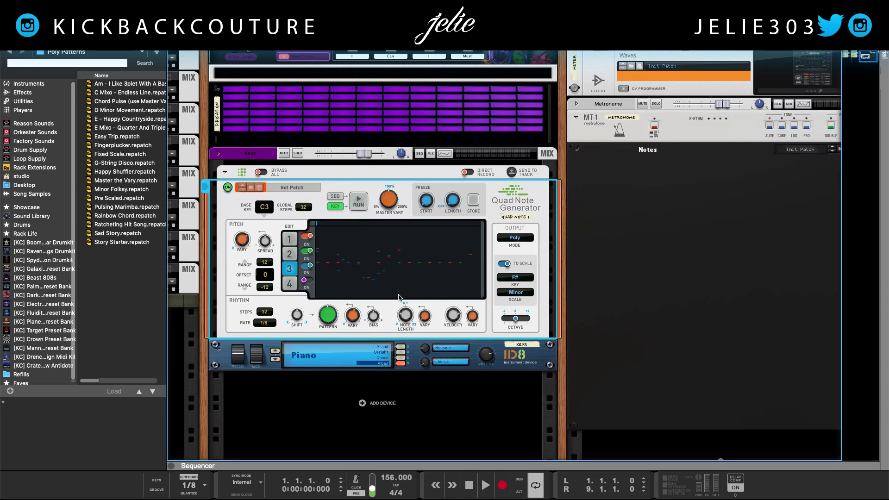
Step: Send the Quad Note Generator's output to the Keys track and open the generated clip for note editing
click(510, 173)
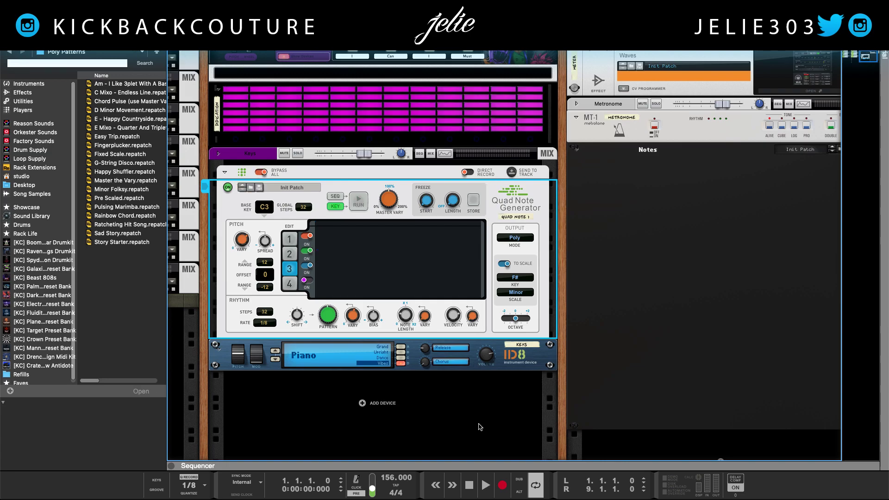
drag(466, 466, 390, 242)
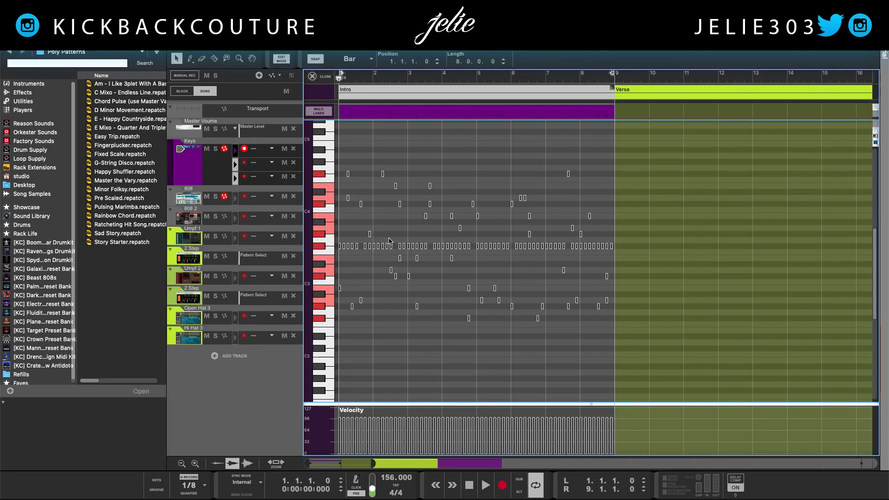
click(402, 319)
click(314, 78)
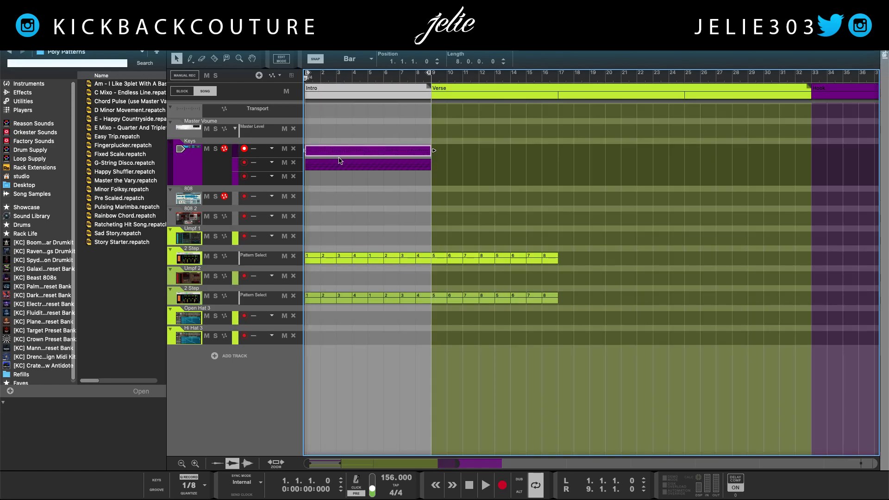
double_click(344, 154)
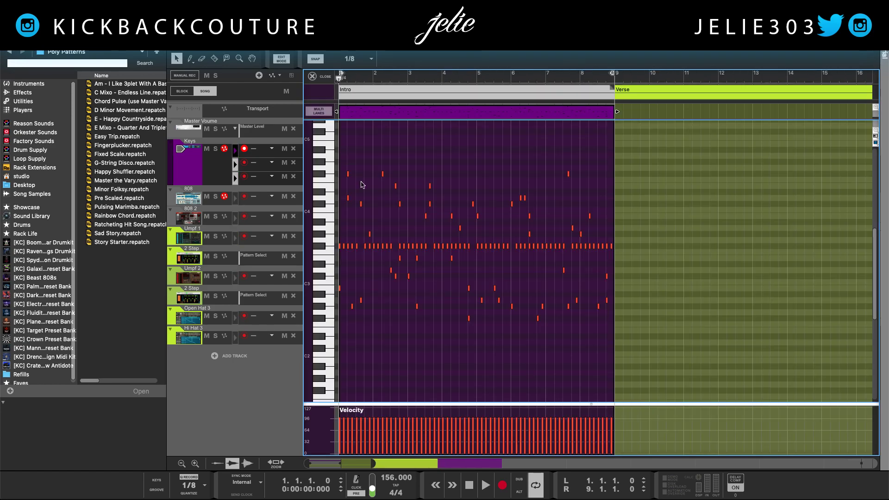
Step: Play back the generated clip and delete all its notes in bars 5 to 8
key(space)
scroll(367, 198, up, 1)
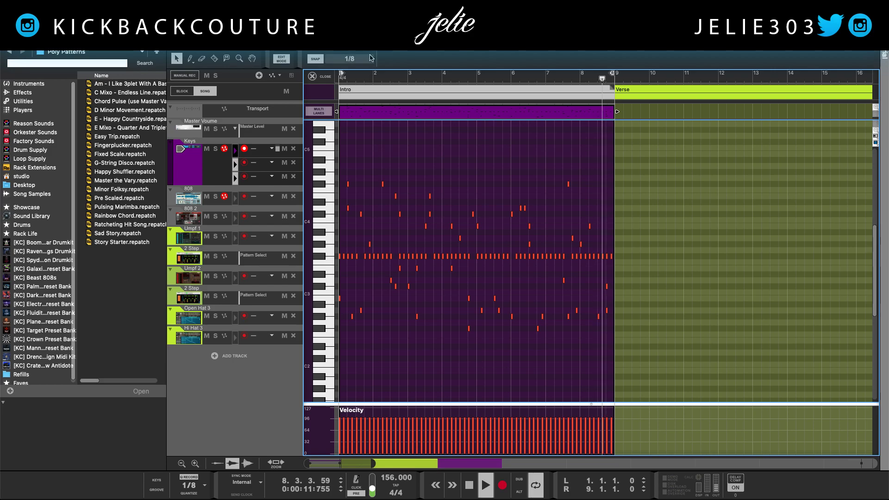
key(space)
drag(381, 45, 406, 175)
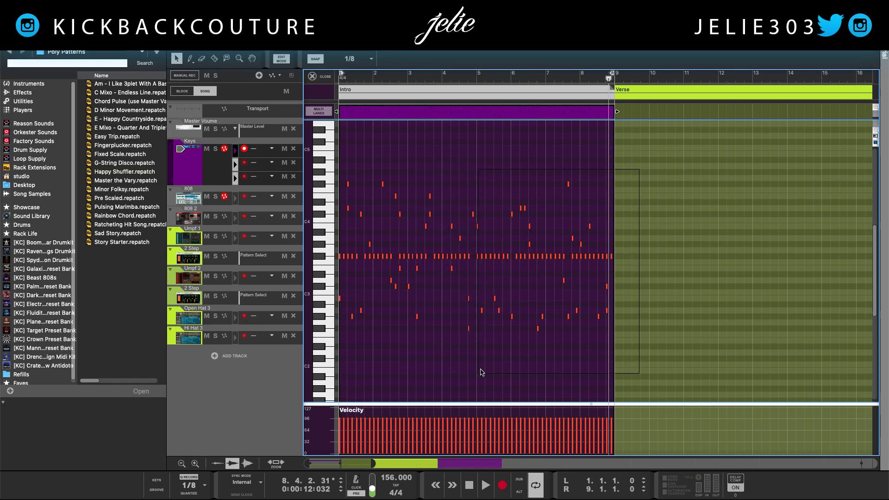
drag(482, 373, 480, 374)
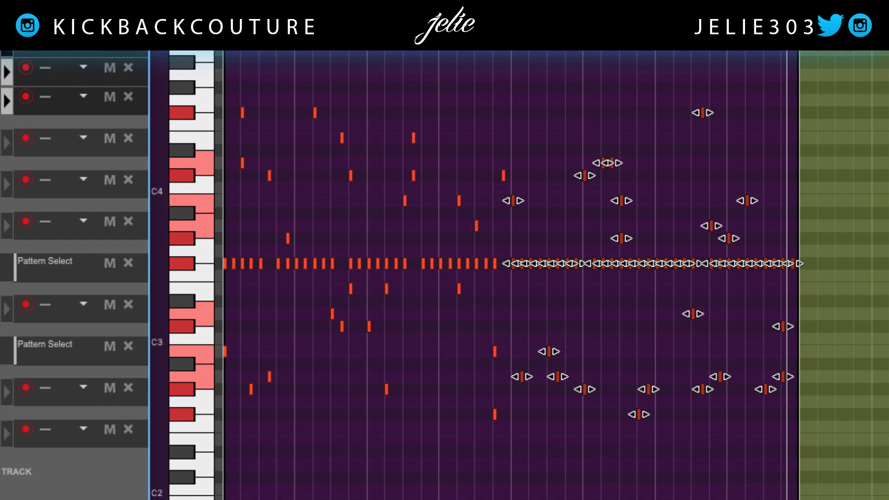
key(Delete)
Step: Thin out the repeated F#3 line in the first four bars by deleting alternating notes
scroll(542, 417, up, 5)
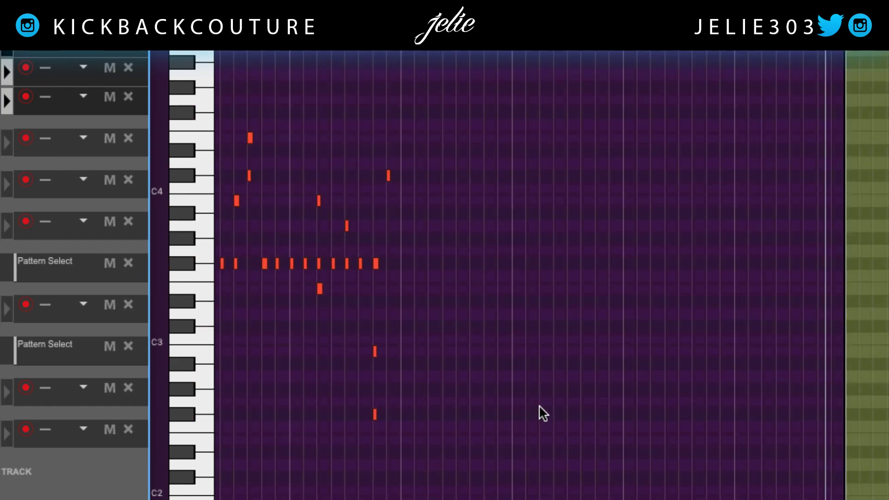
scroll(540, 408, left, 5)
key(space)
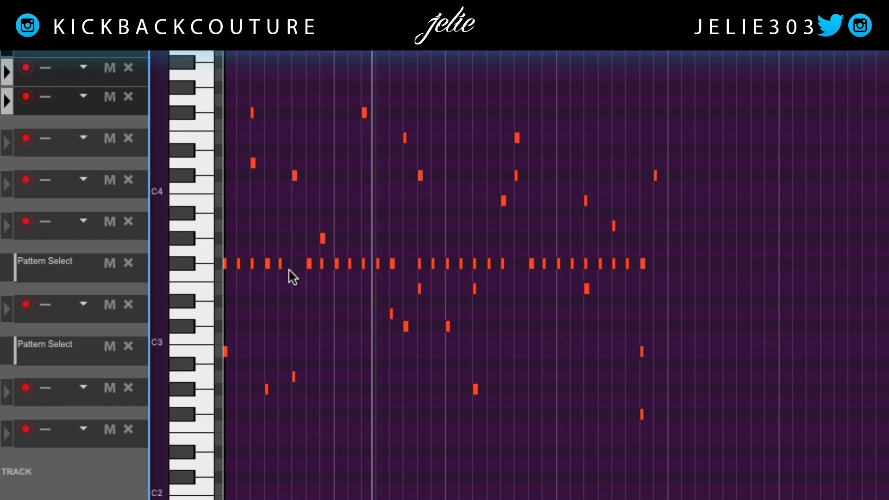
drag(239, 274, 237, 276)
drag(270, 250, 263, 276)
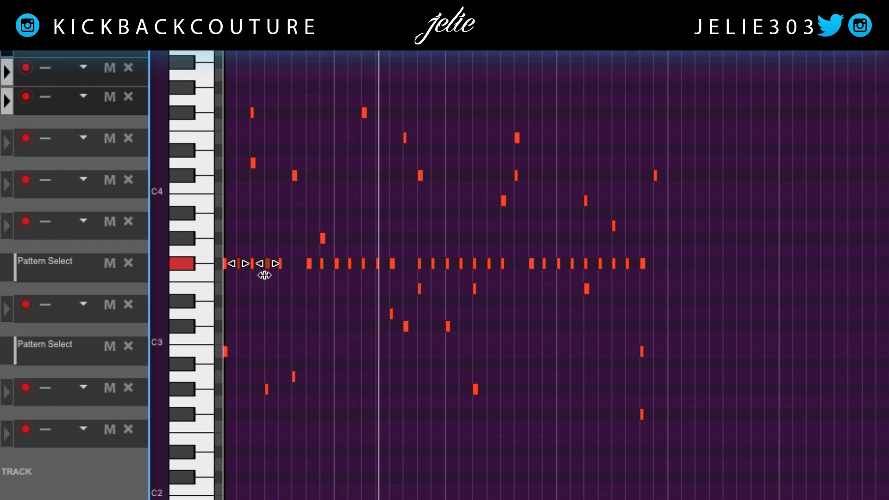
key(Delete)
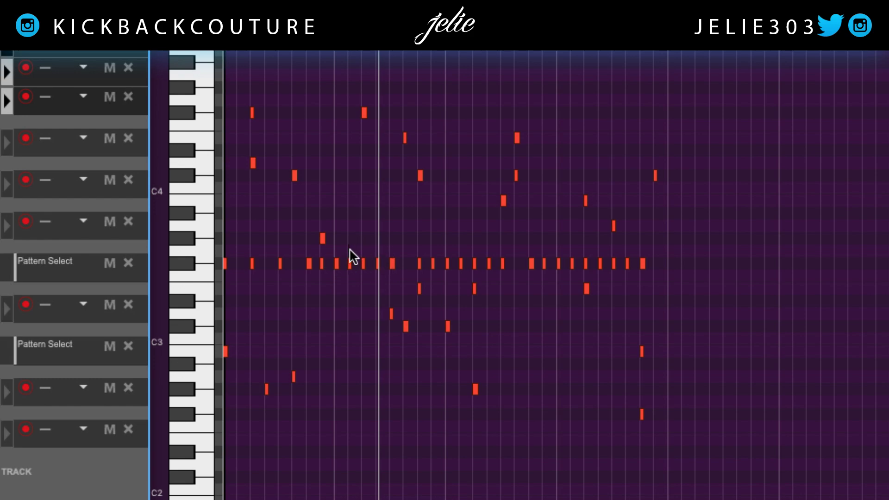
click(350, 263)
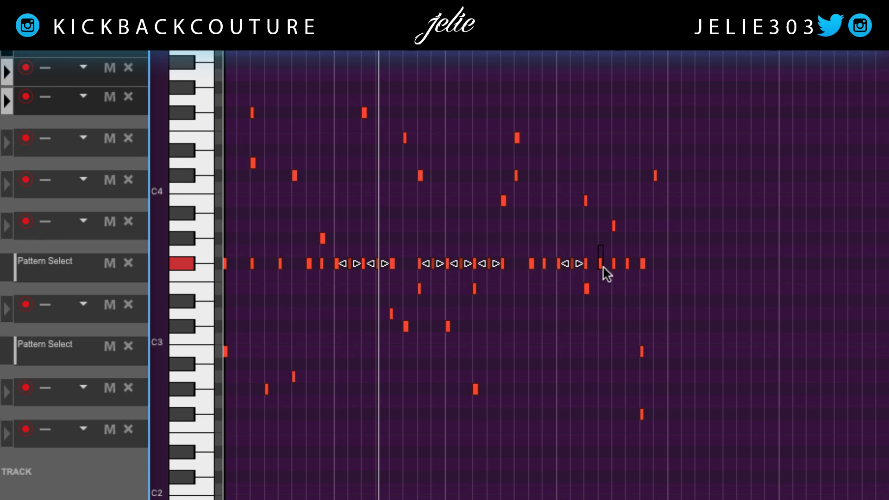
key(Delete)
Step: Play the thinned part from the start and replace the third bar's notes with a copy of the first bar's
key(shift+Return)
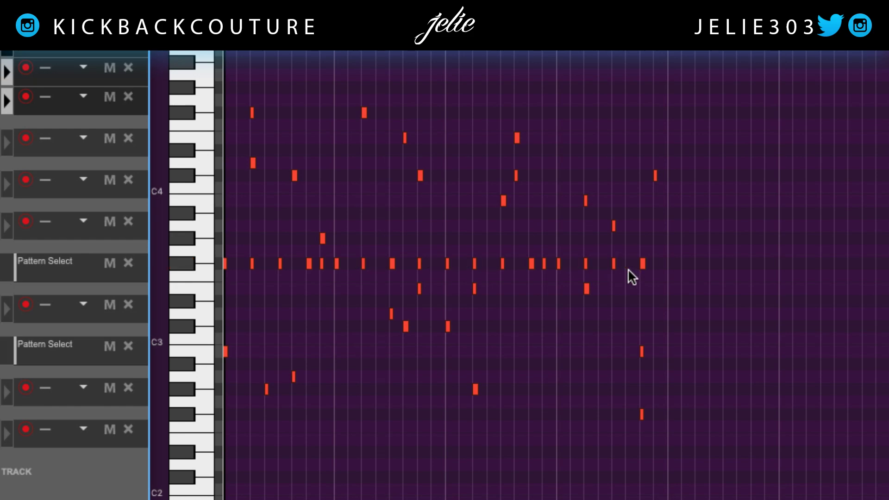
key(space)
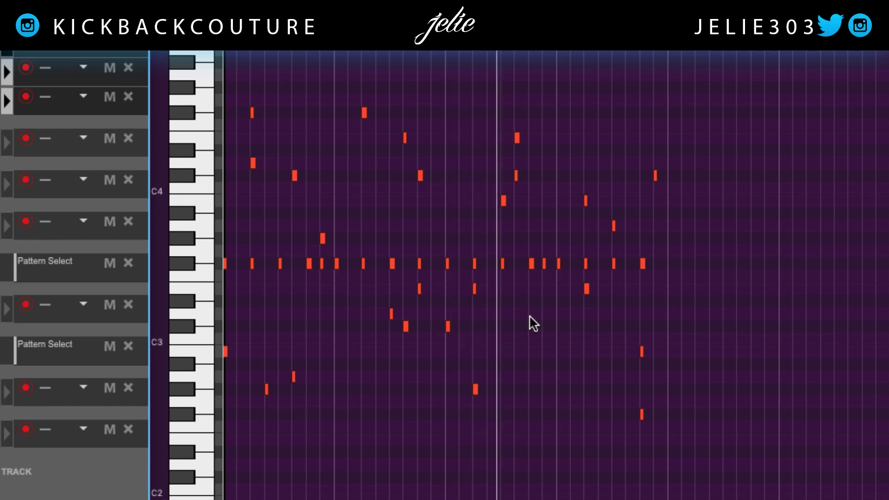
drag(550, 93, 449, 407)
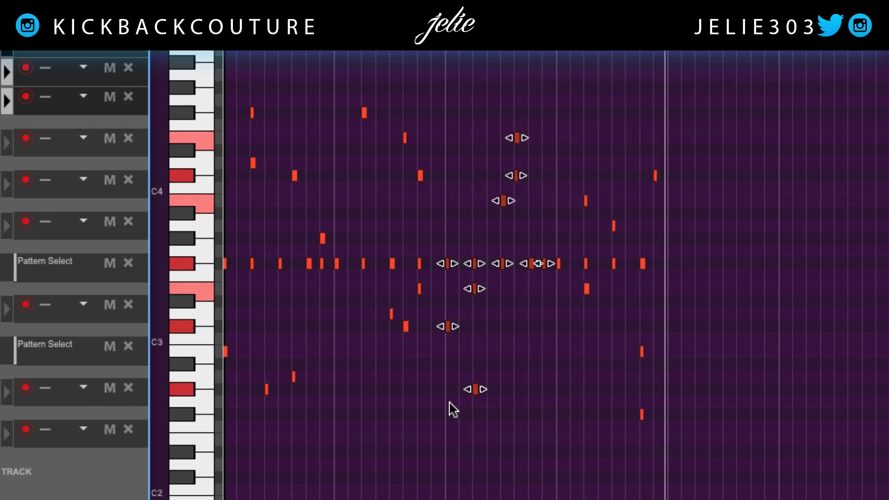
key(Delete)
drag(328, 82, 450, 360)
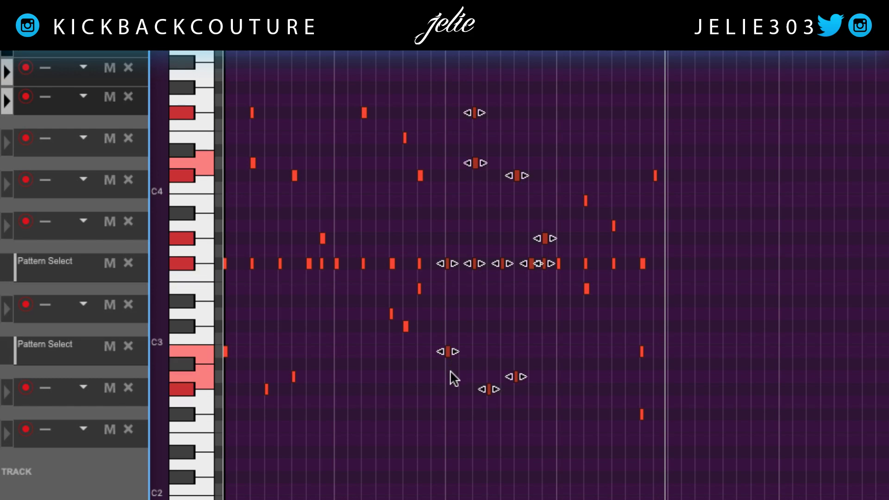
click(438, 393)
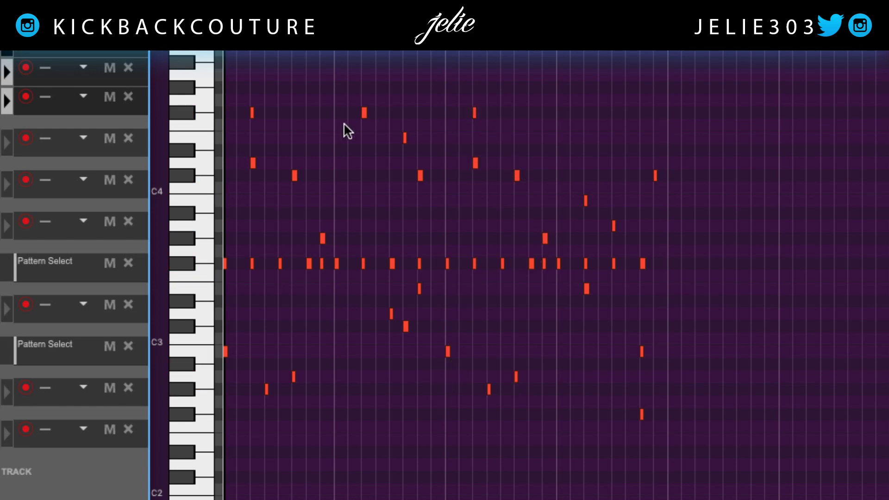
Step: Play the edited clip and duplicate all its notes from the first four bars into bars 5 to 8
key(space)
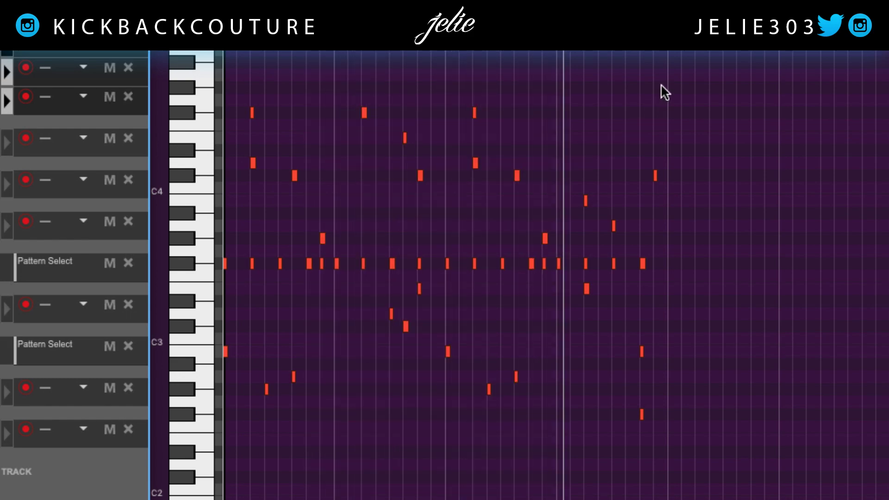
drag(666, 69, 175, 450)
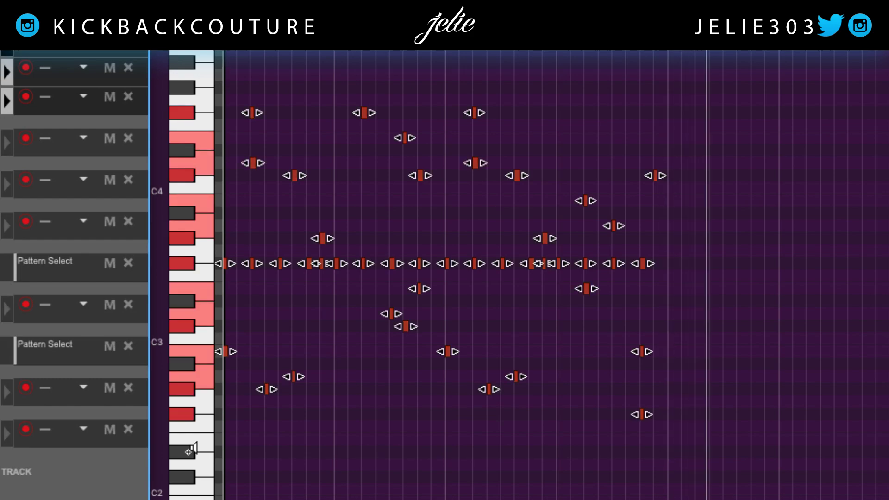
key(ctrl+d)
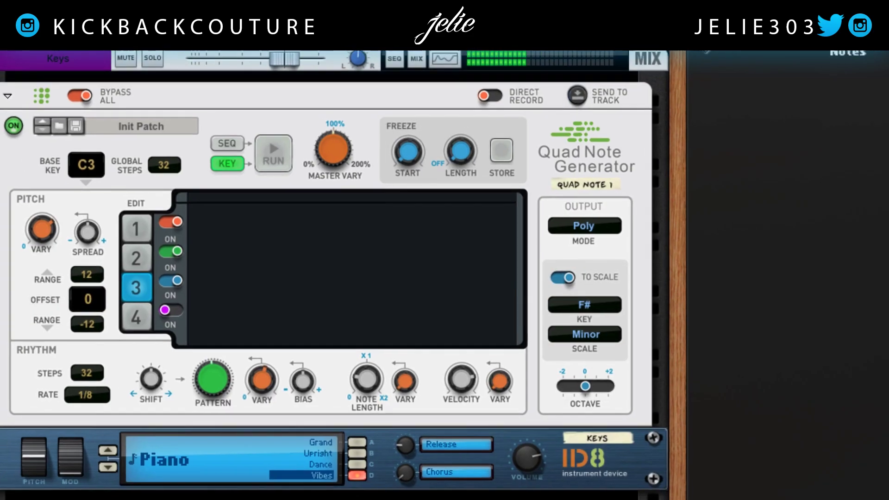
Step: Add a new ID8 Instrument Device with its own track below the Keys instrument in the rack
right_click(350, 427)
mouse_move(394, 464)
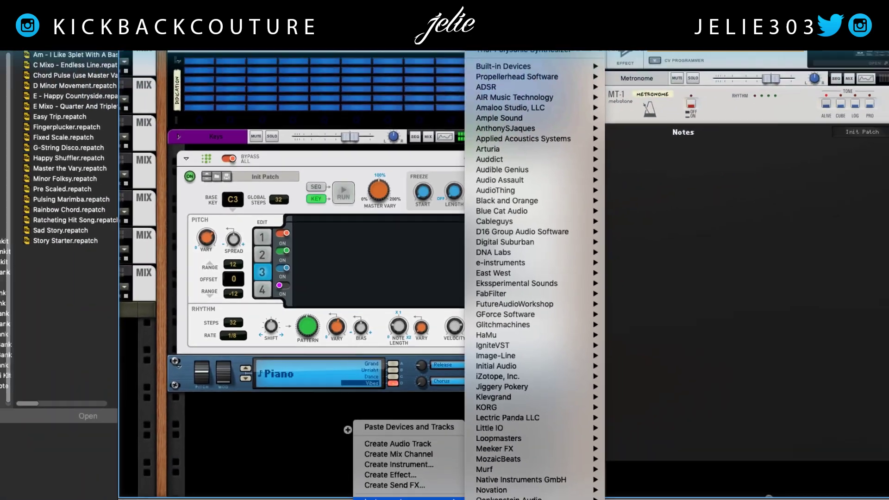
mouse_move(513, 432)
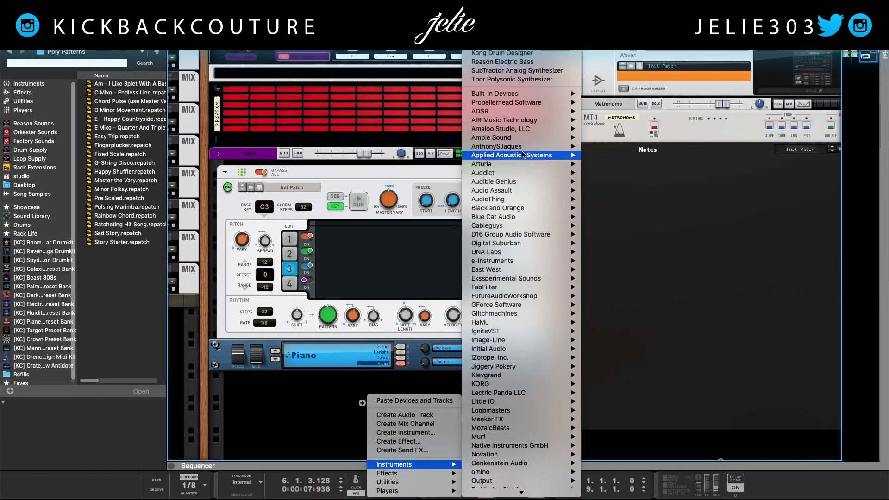
mouse_move(519, 94)
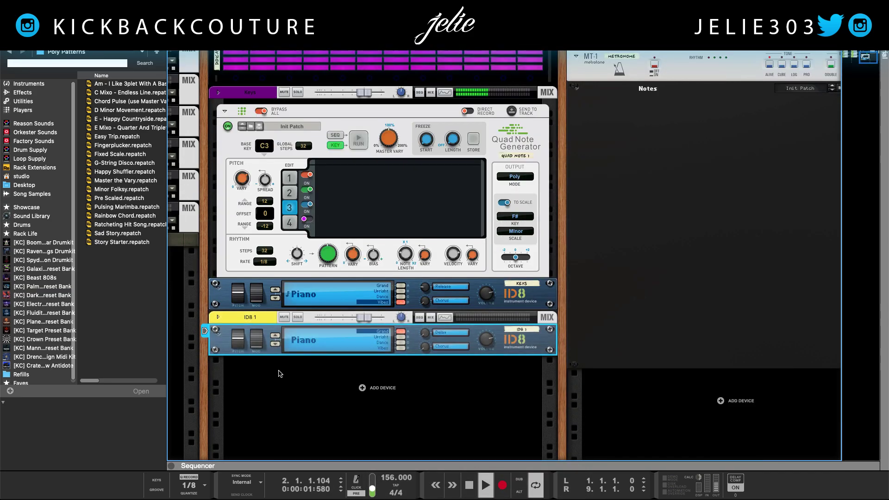
Step: Record an eight-bar low piano part on the ID8 1 track from the start of the song
key(space)
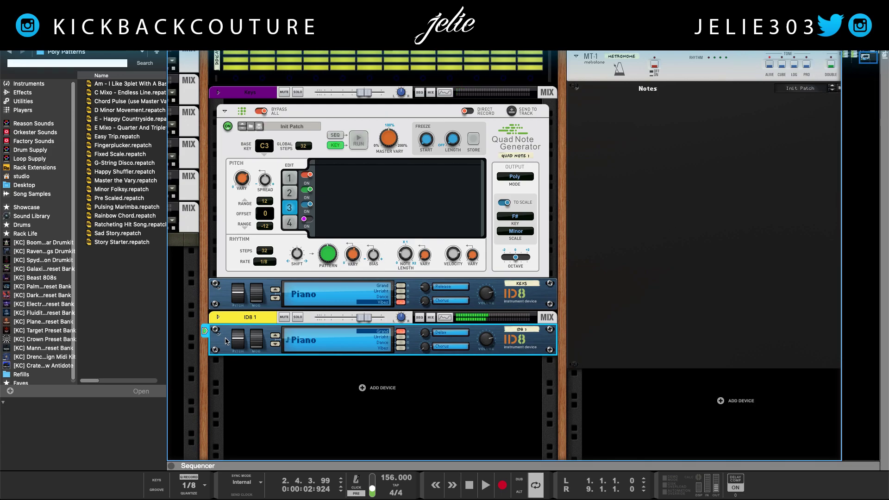
key(shift+Return)
key(super+Return)
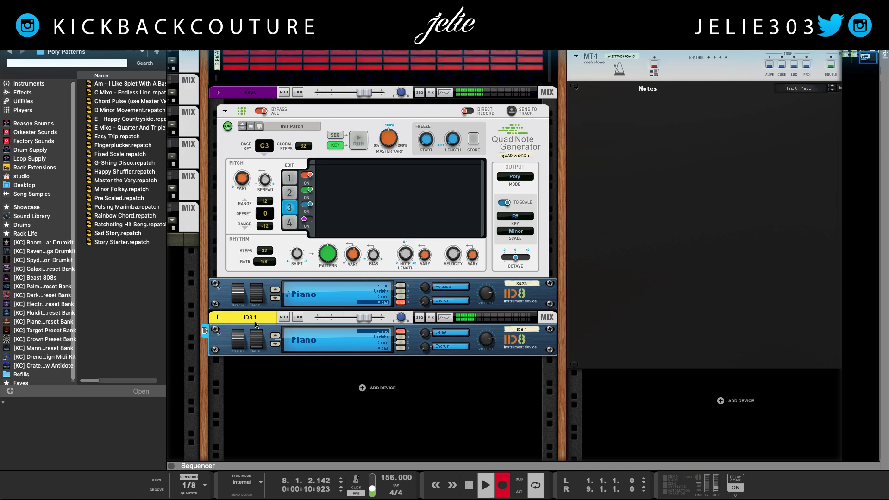
key(space)
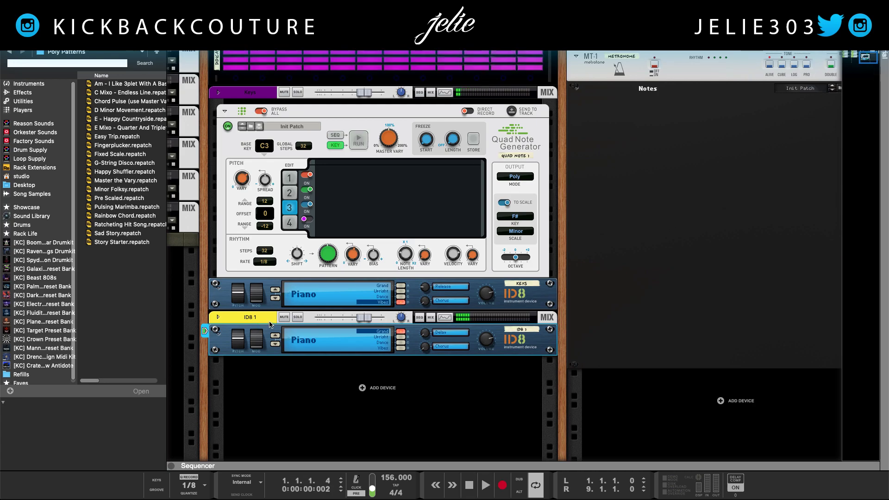
Step: In the recorded ID8 1 clip, move the last note to D0 and lengthen it to the end of bar 8
drag(332, 463, 332, 90)
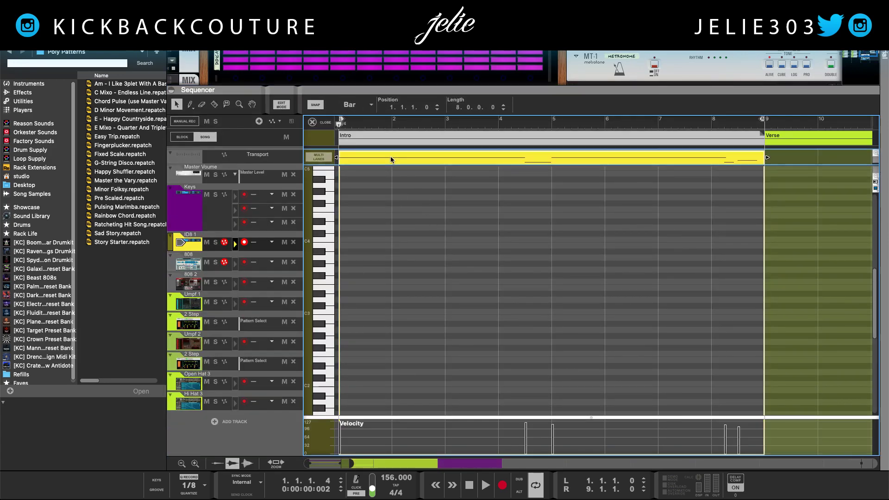
scroll(459, 290, down, 5)
click(747, 251)
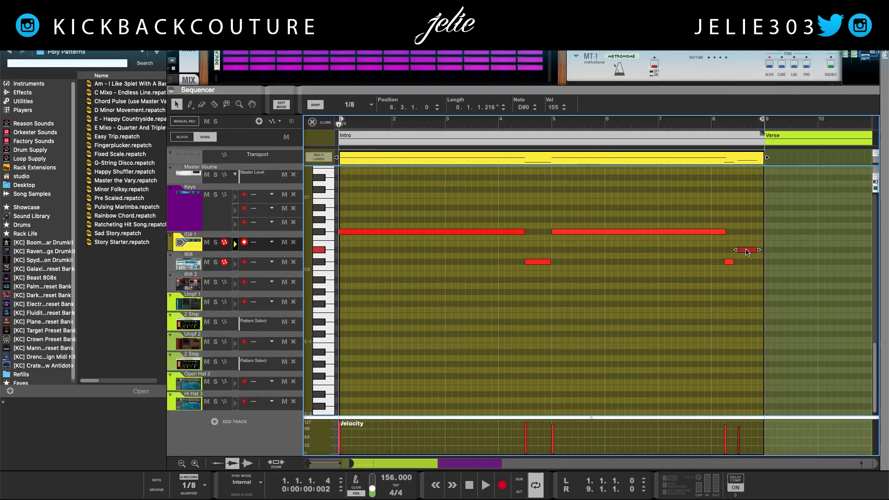
drag(745, 250, 747, 258)
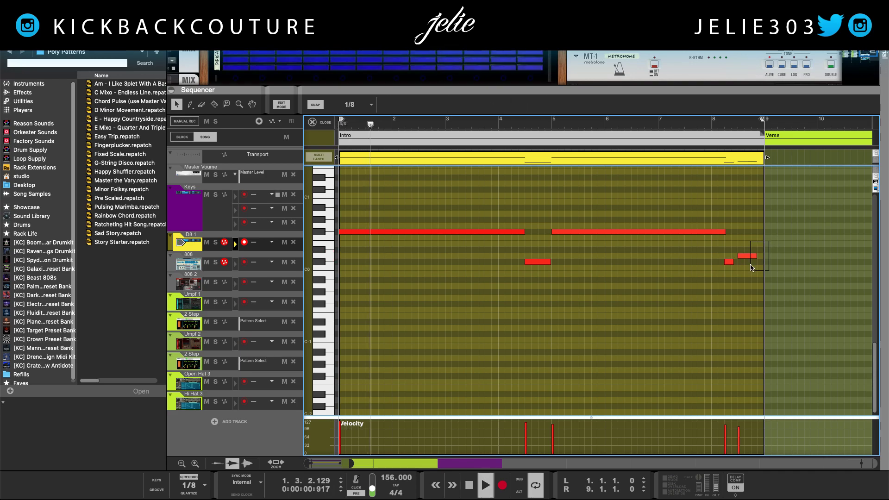
drag(759, 256, 764, 256)
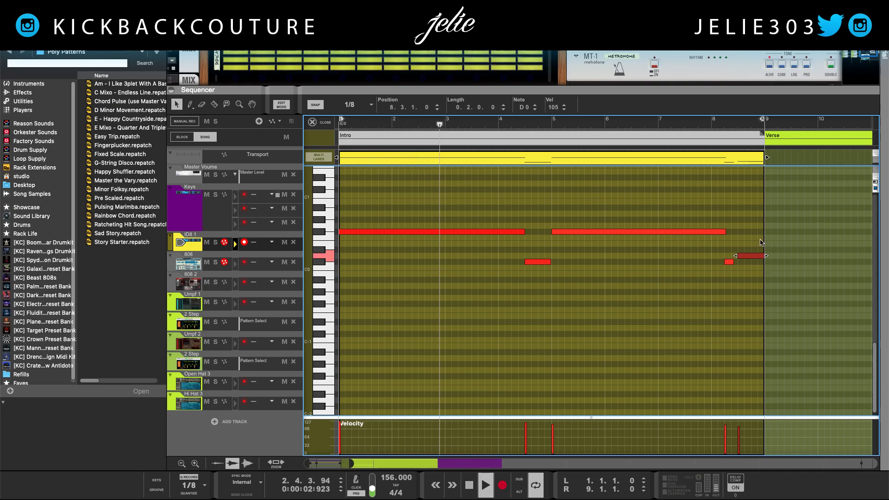
click(685, 272)
scroll(574, 290, up, 1)
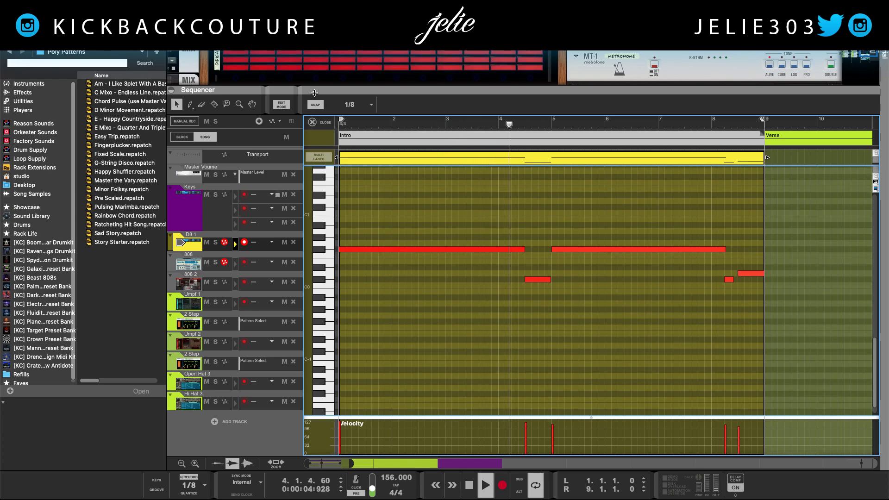
Step: Stop playback and add a second ID8 Instrument Device below ID8 1 in the rack
key(F6)
key(space)
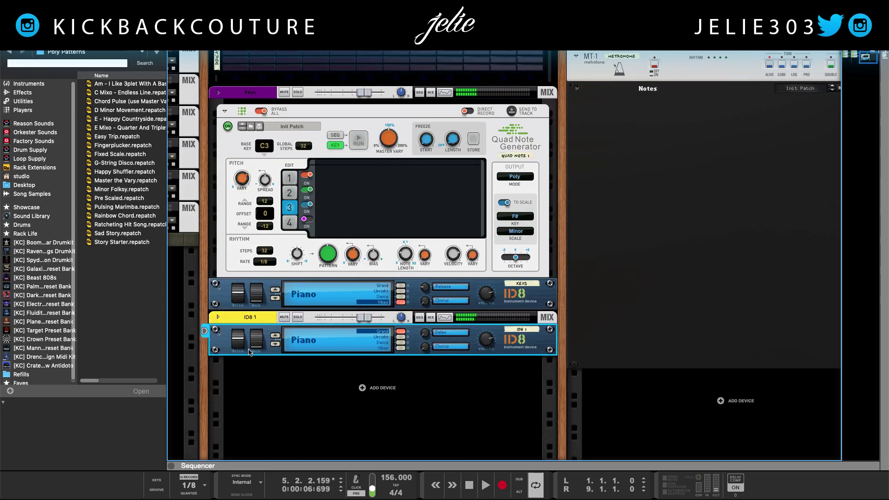
right_click(364, 389)
mouse_move(408, 456)
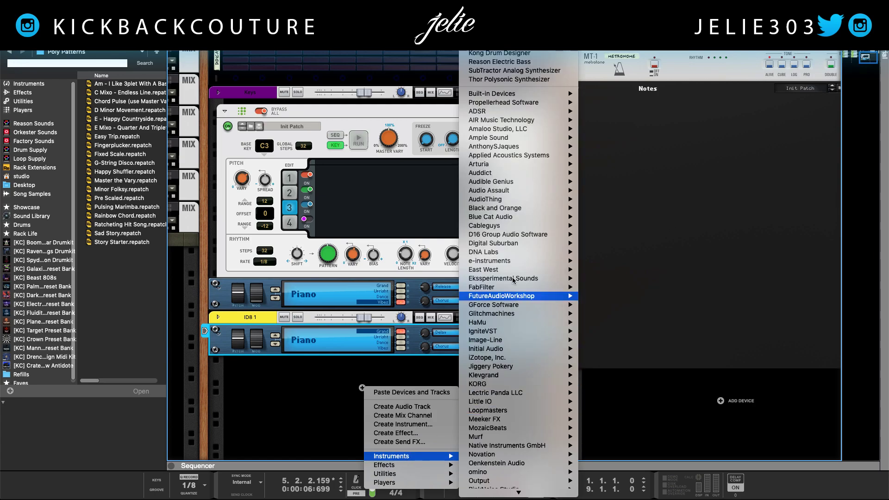
mouse_move(517, 95)
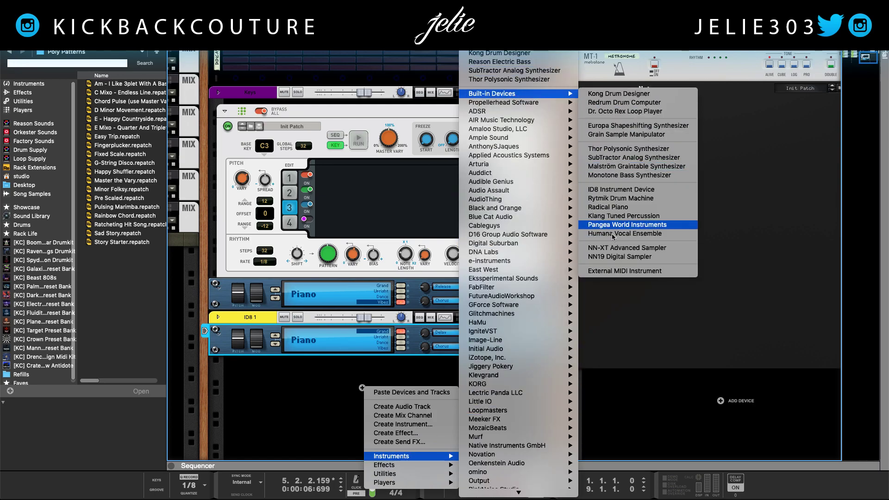
click(623, 190)
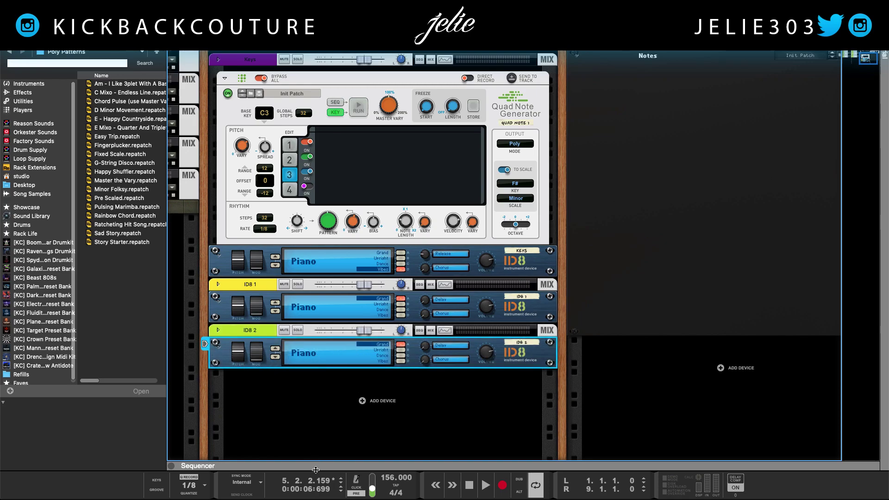
Step: Delete the clip in the second lane of the Keys track in the sequencer's song arrangement
drag(314, 466, 306, 45)
click(312, 78)
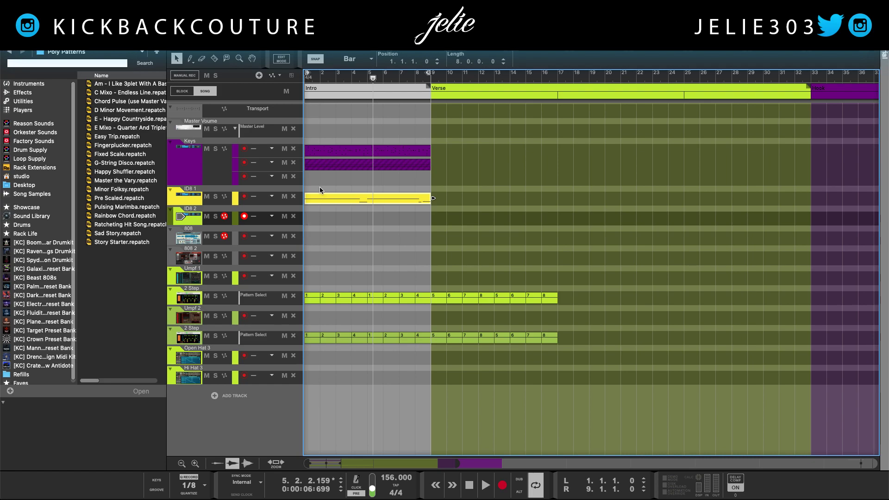
click(314, 166)
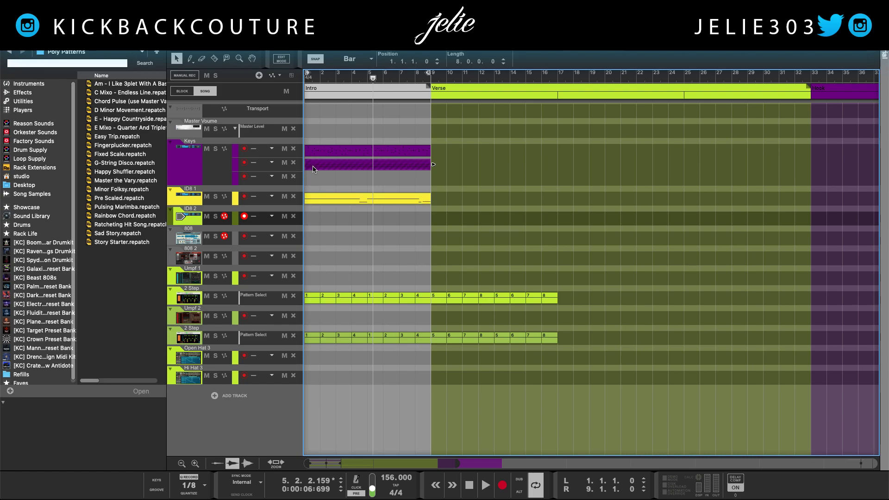
key(Delete)
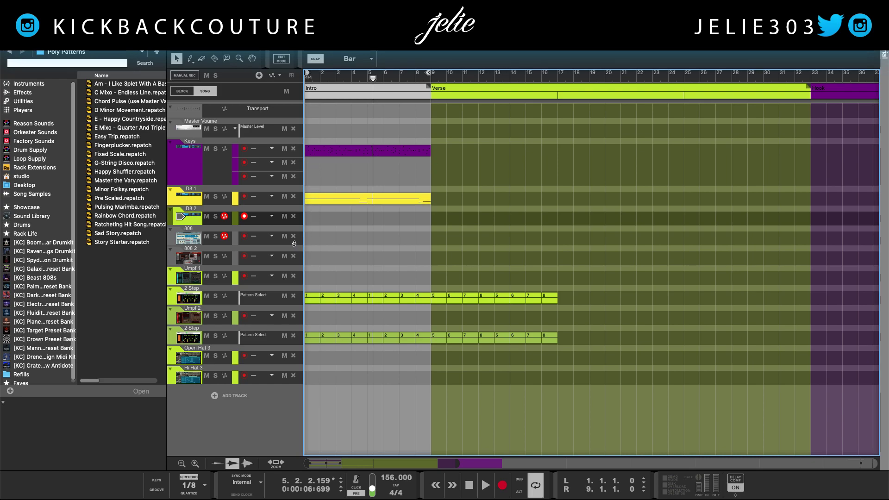
Step: Draw an eight-bar clip over the intro on the ID8 2 track and open it for note editing
drag(306, 216, 425, 214)
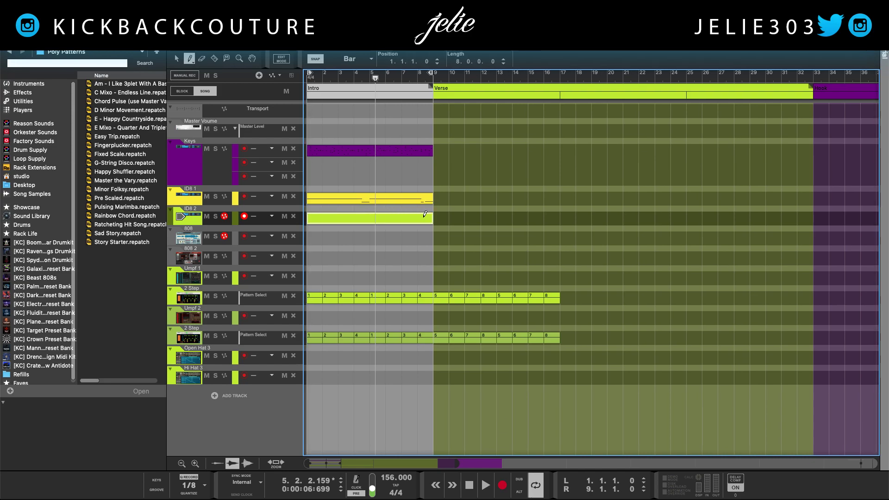
double_click(399, 218)
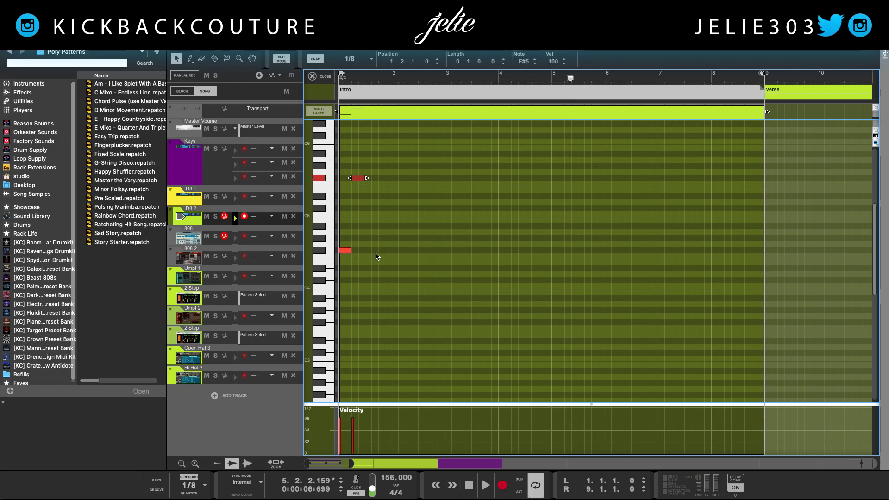
Step: Repeat the alternating F#4 and F#5 eighth notes through bars 1 and 2, and duplicate them into bars 3 and 4
drag(367, 200, 342, 253)
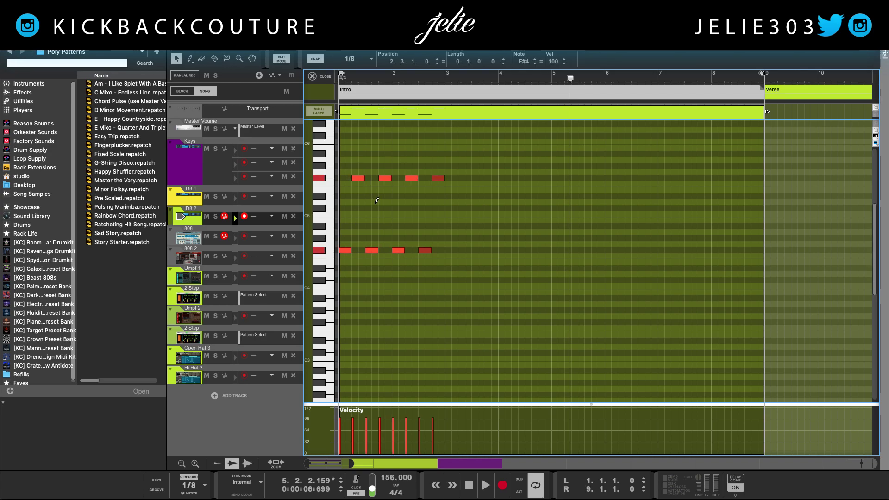
drag(441, 170, 336, 263)
key(ctrl+d)
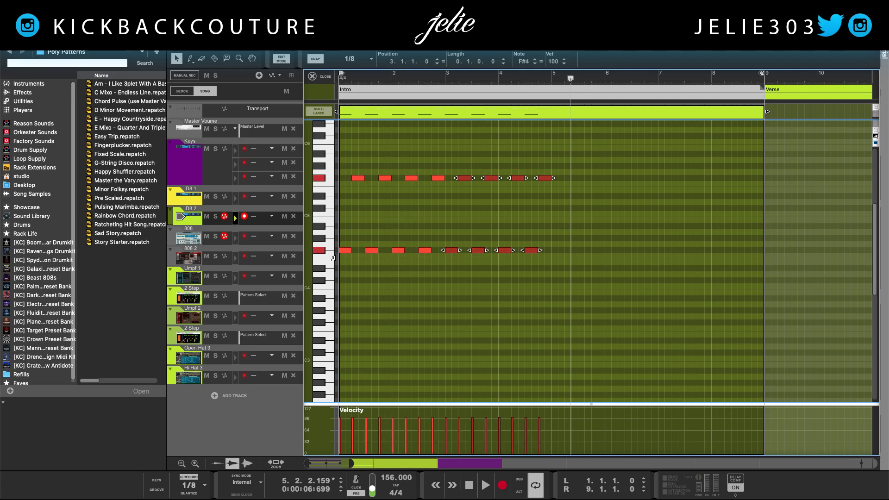
Step: Transpose the duplicated notes in bars 3 and 4 to C#5 and C#6
key(Down)
key(Down)
key(Down)
key(Down)
key(Down)
key(Down)
key(Down)
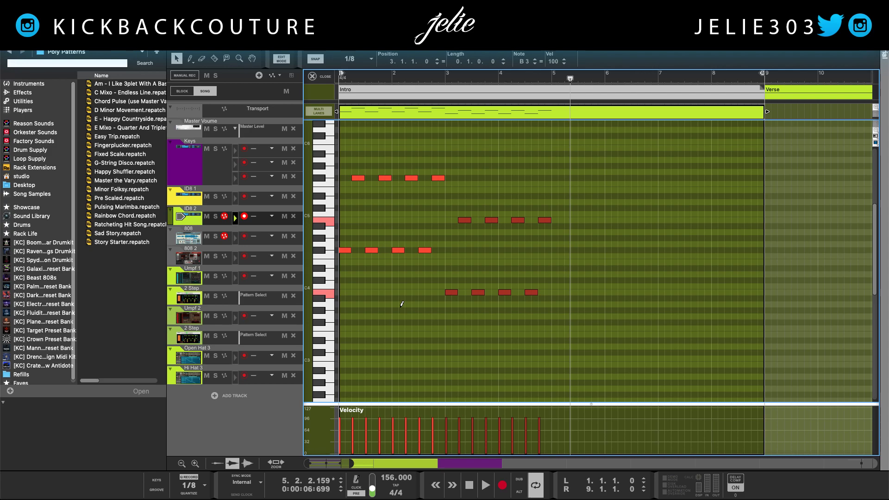
key(Up)
key(Up)
key(Up)
key(Up)
key(Up)
key(Up)
key(Up)
key(Up)
key(Up)
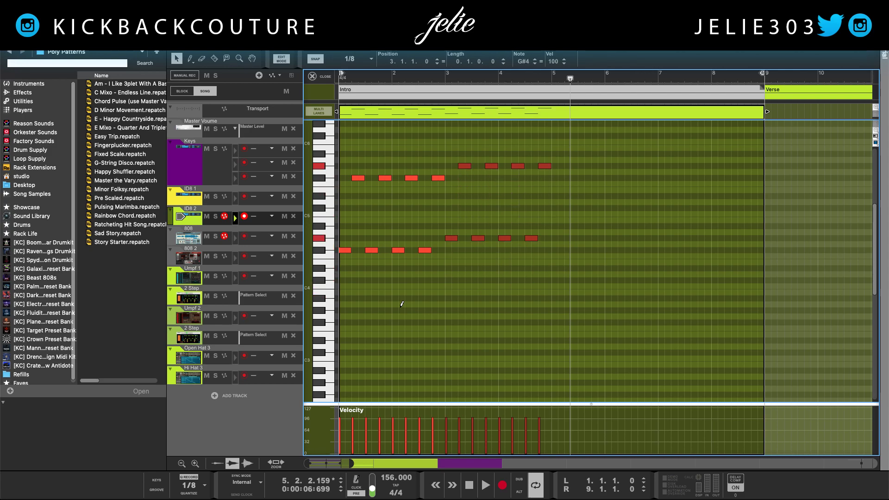
key(Up)
key(Up)
key(Up)
key(Up)
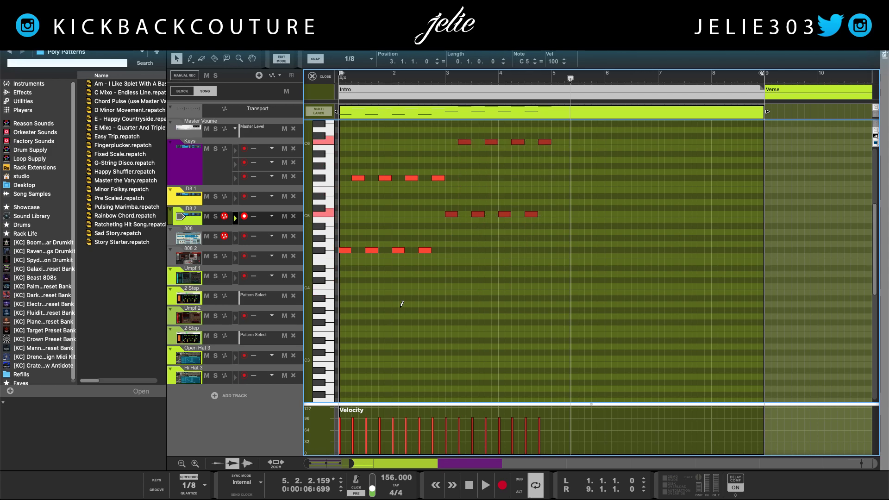
key(Up)
Step: Play the ID8 2 pattern and duplicate all its notes into bars 5 to 8
key(space)
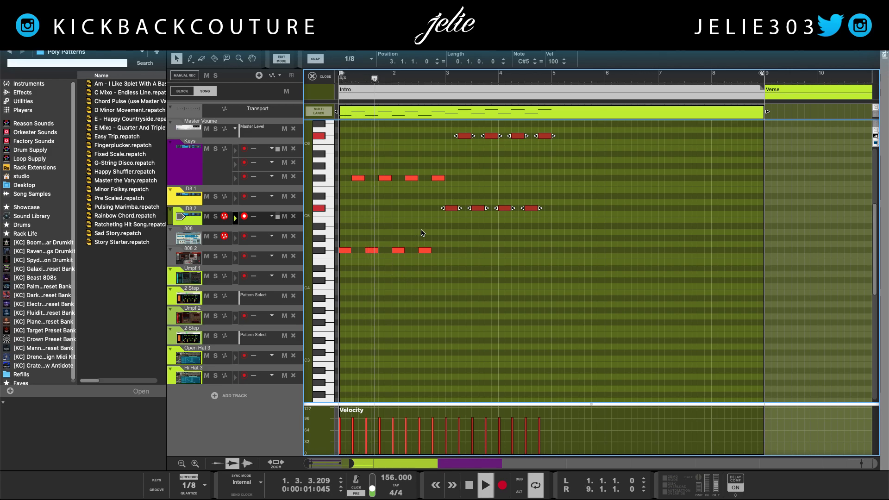
scroll(423, 233, up, 3)
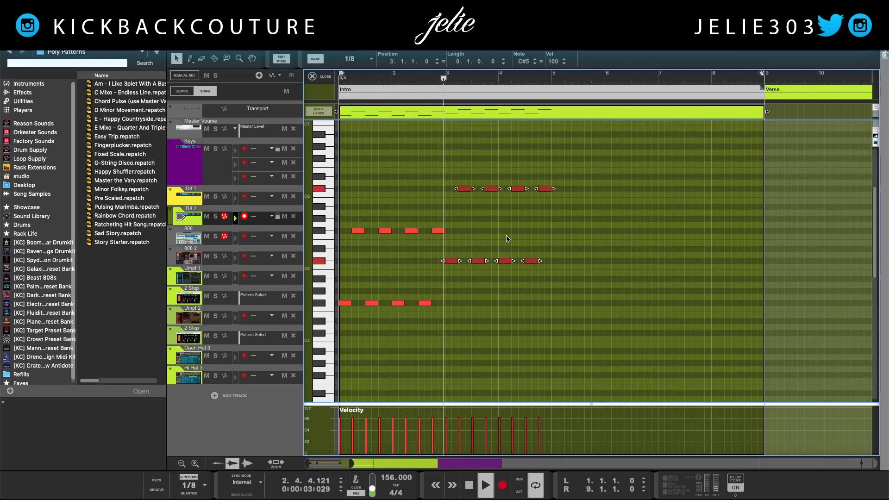
key(ctrl+a)
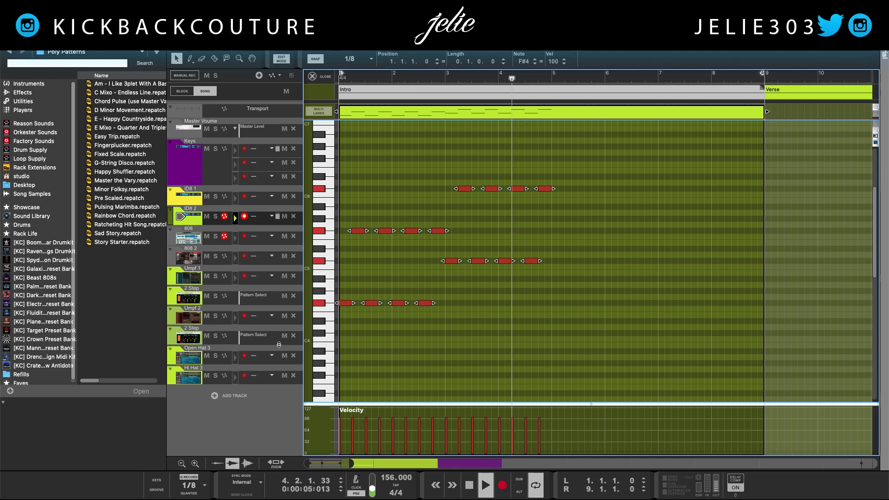
key(ctrl+d)
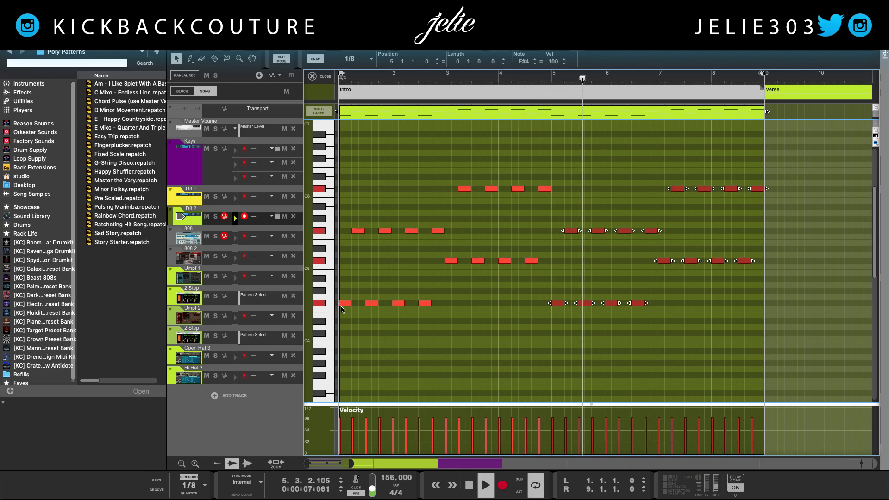
Step: Raise the last three upper-octave notes in bars 7 and 8 to D6, E6 and F#6 as an ascending run
click(727, 194)
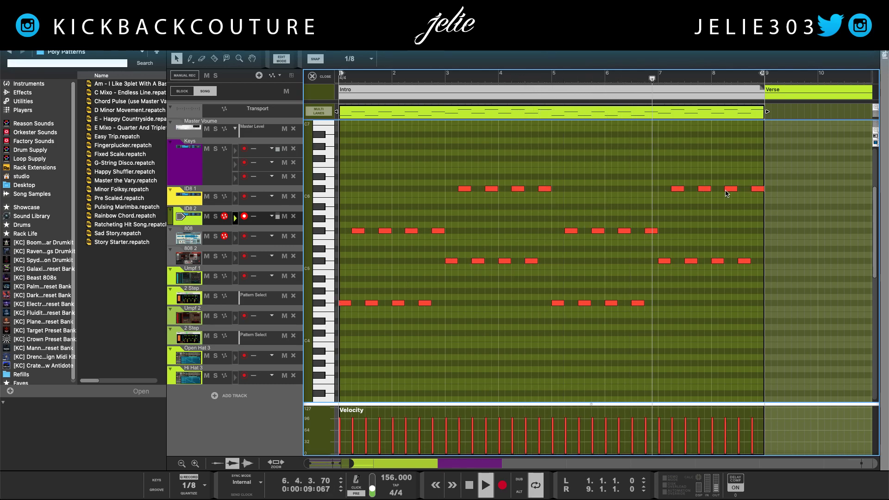
drag(782, 180, 691, 200)
key(super+Up)
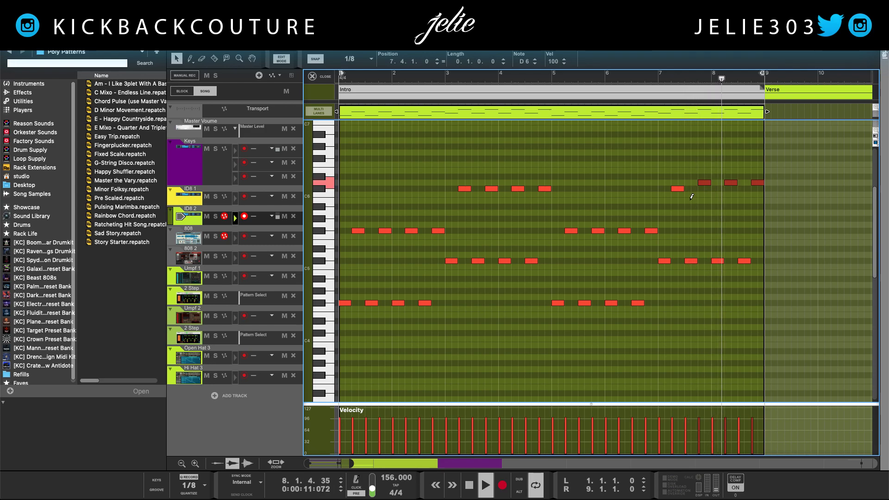
drag(783, 163, 731, 192)
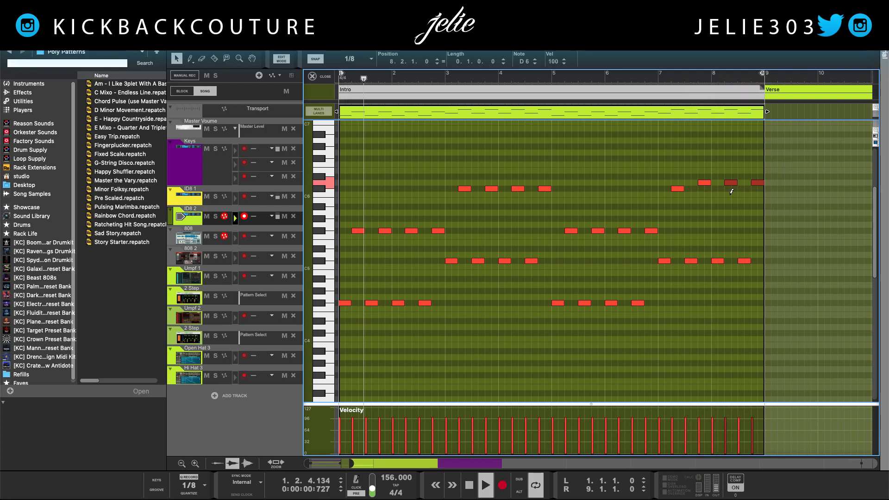
key(super+Up)
key(Up)
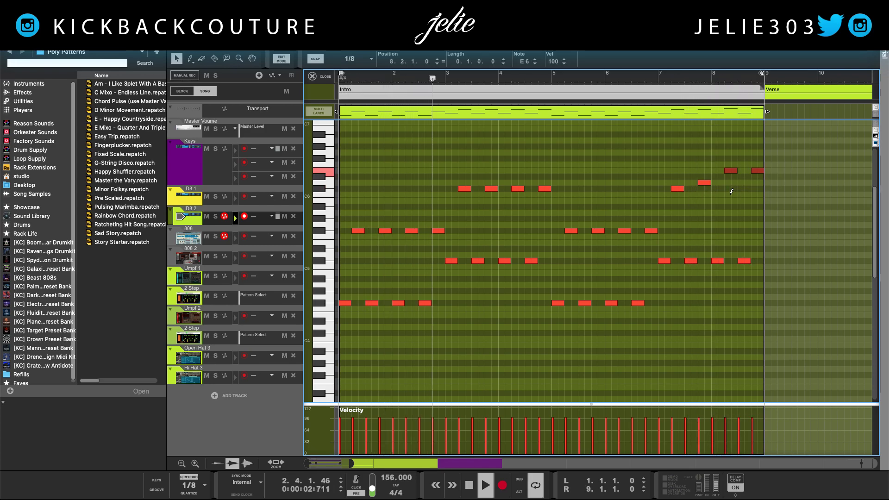
click(760, 171)
key(Up)
key(Up)
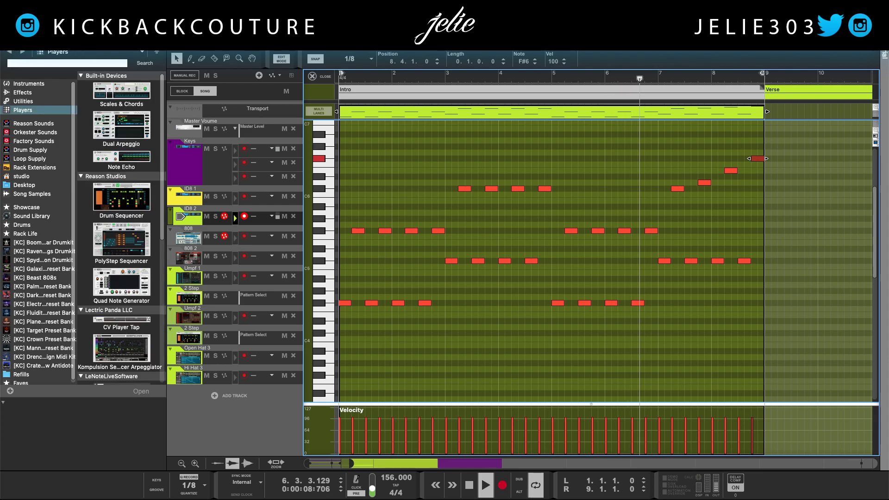
Step: Add another ID8 instrument below ID8 2 in the rack and open its list of sound categories
click(3, 52)
key(F6)
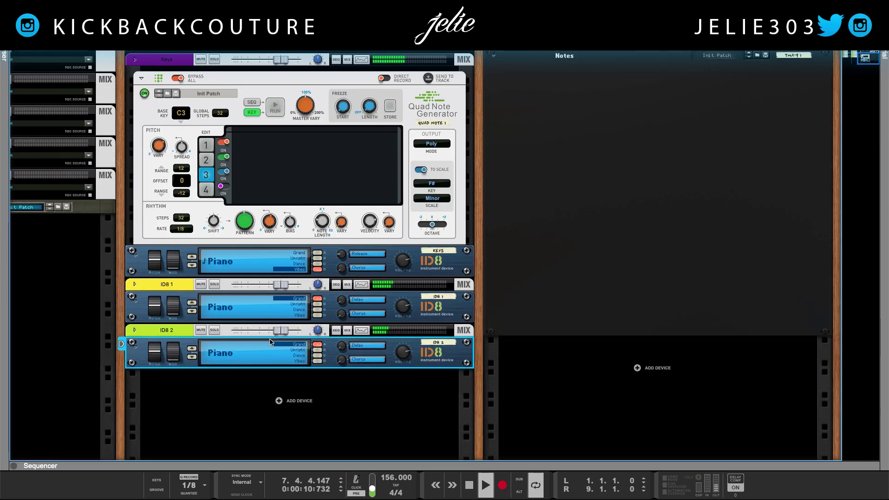
right_click(280, 402)
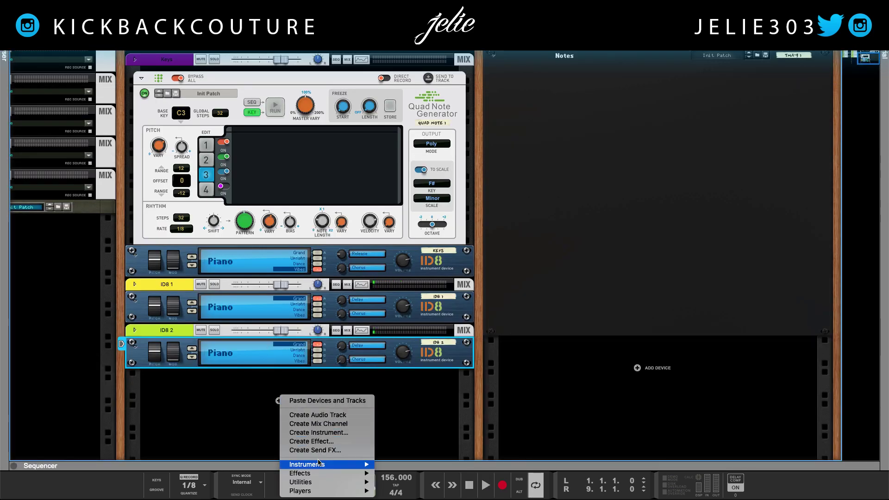
mouse_move(324, 465)
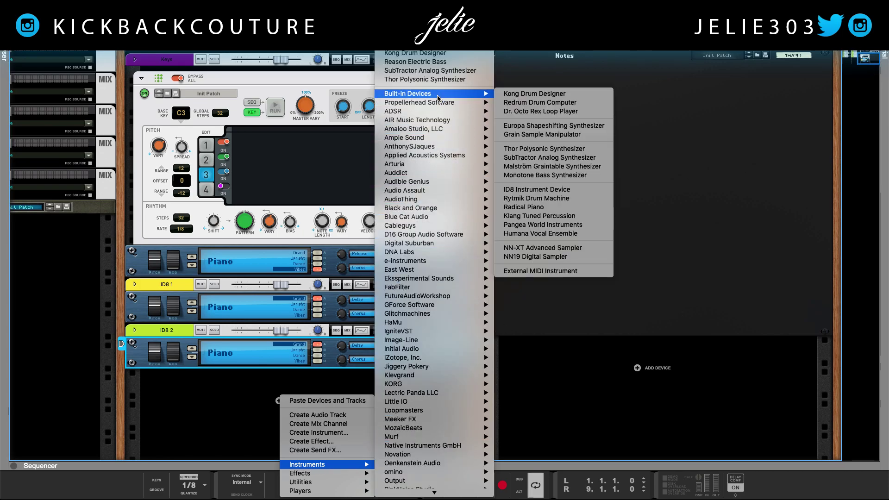
click(417, 44)
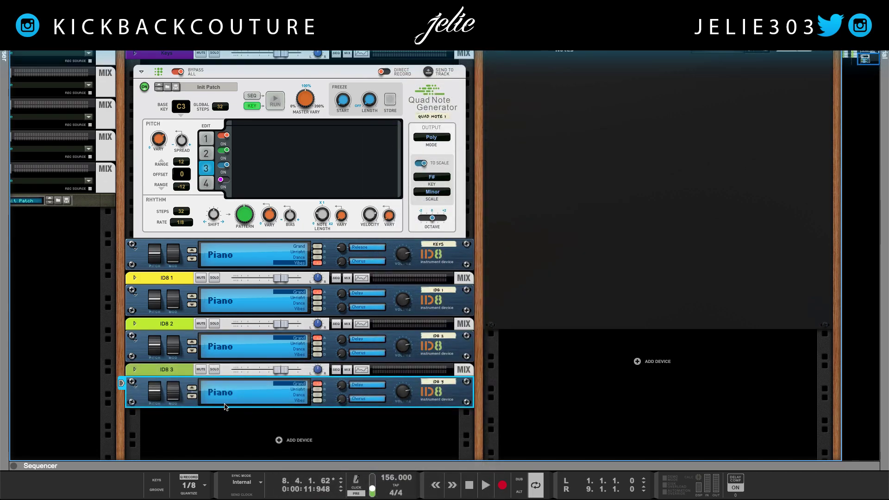
click(227, 401)
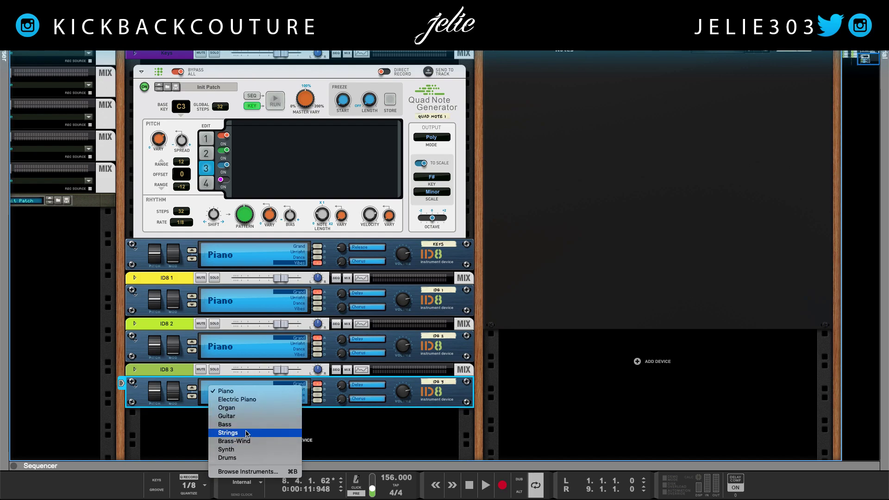
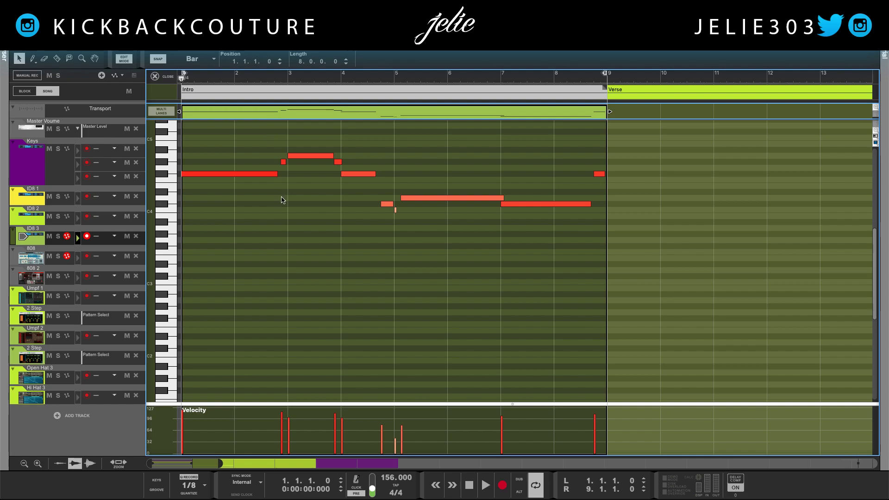
Step: Delete the stray short note near bar 5 of ID8 3 and make the long D4 note span exactly bar 5 to bar 7
click(284, 162)
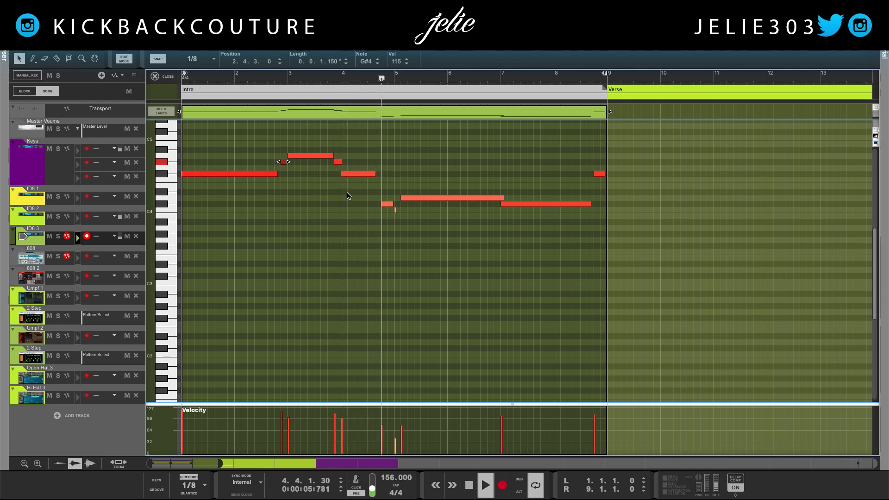
drag(400, 208, 390, 213)
key(Delete)
drag(409, 173, 392, 198)
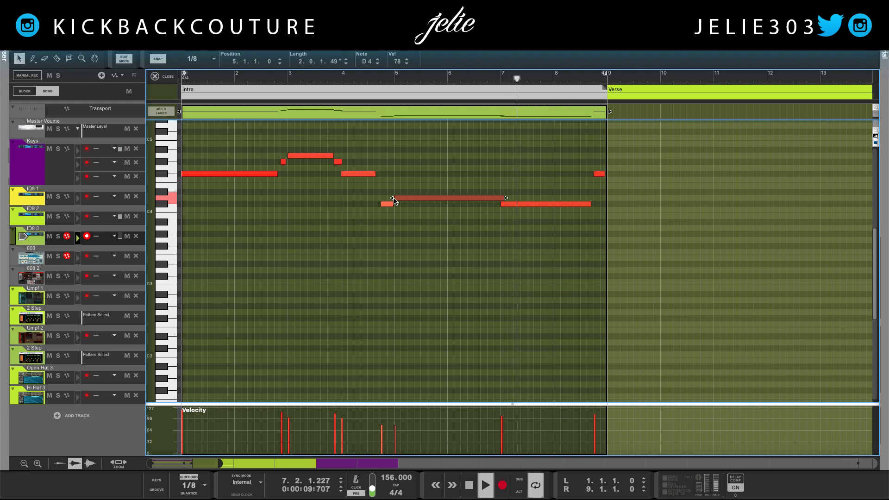
drag(506, 198, 501, 198)
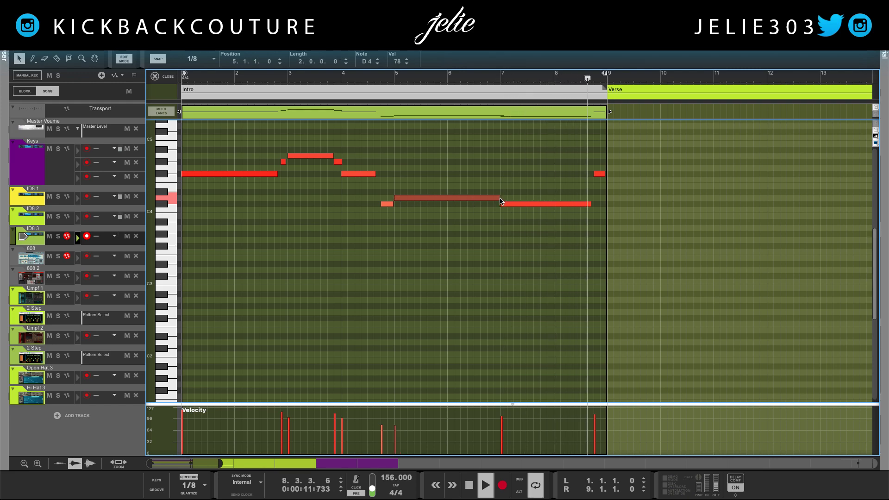
Step: Raise the last note in bar 8 to F#5, and shorten the long D4 note to fit a short F#4 at 6.4.3
click(600, 174)
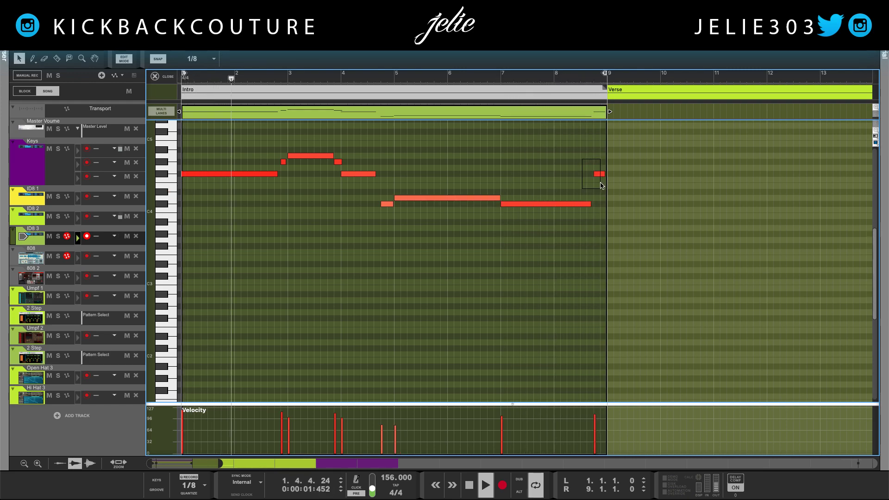
key(shift+Up)
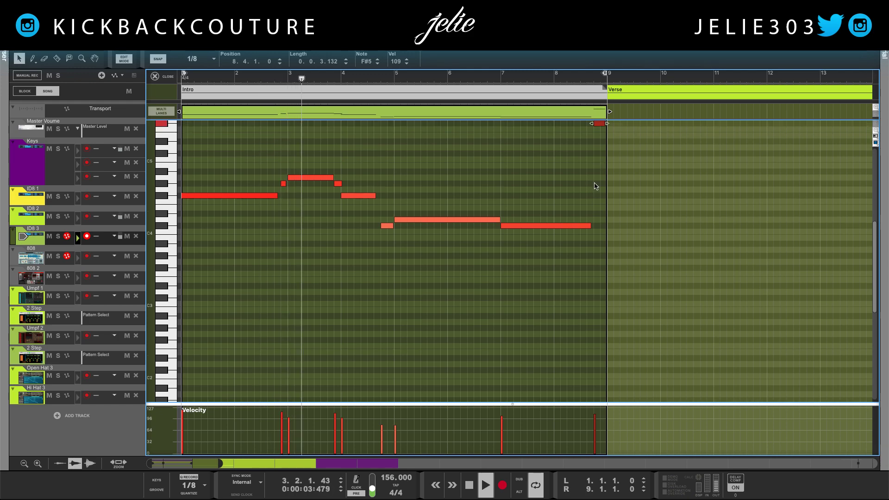
click(496, 235)
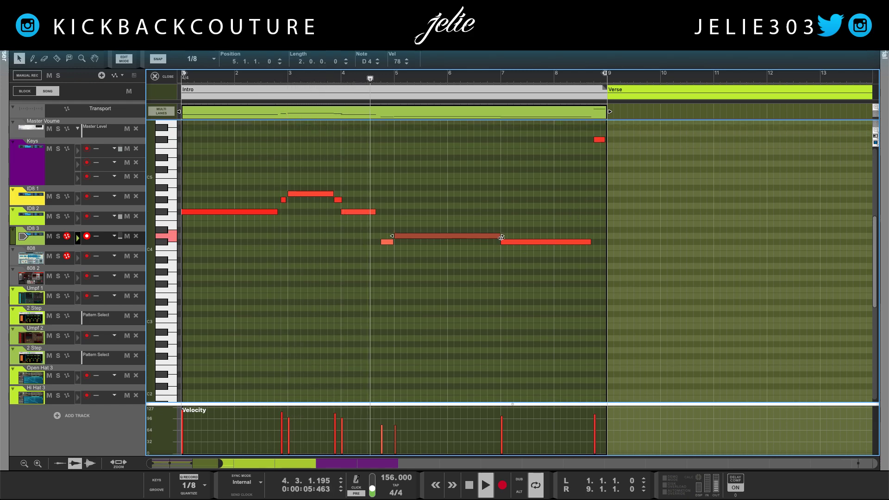
drag(502, 237, 494, 239)
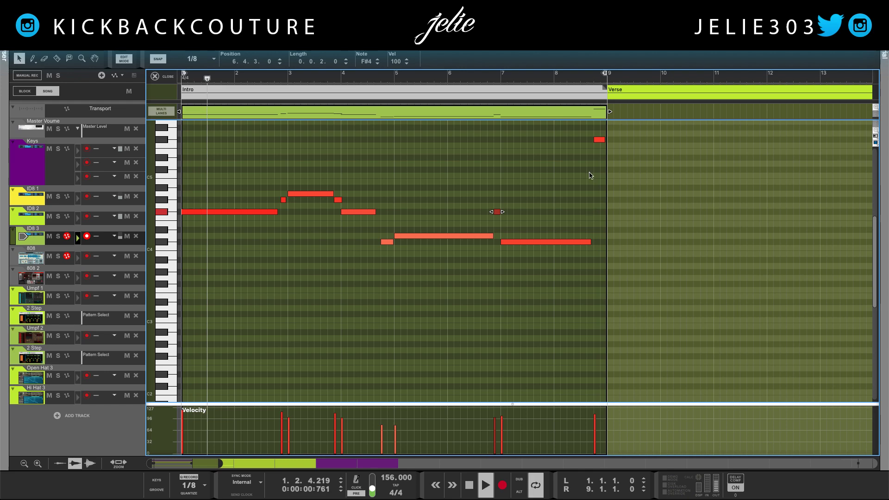
Step: Lower the last note in bar 8 of the ID8 3 clip to A3
click(602, 139)
key(shift+Down)
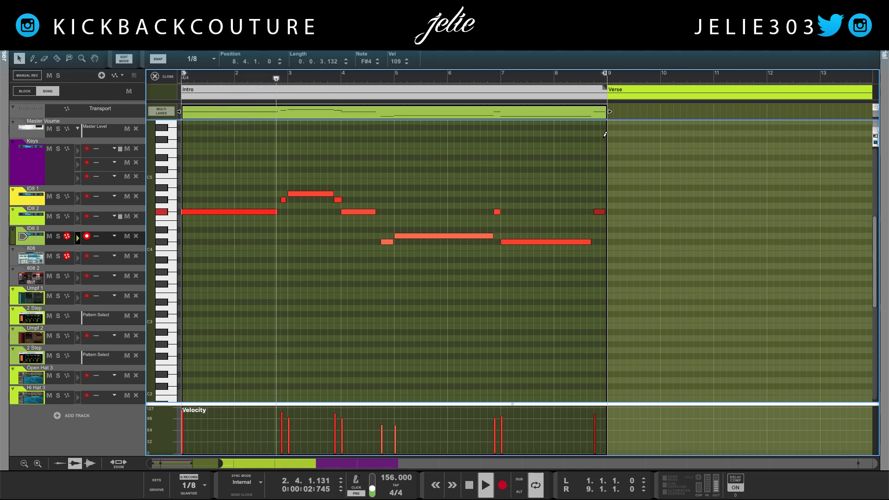
key(Down)
key(Down)
key(Down)
key(Down)
key(Down)
key(Down)
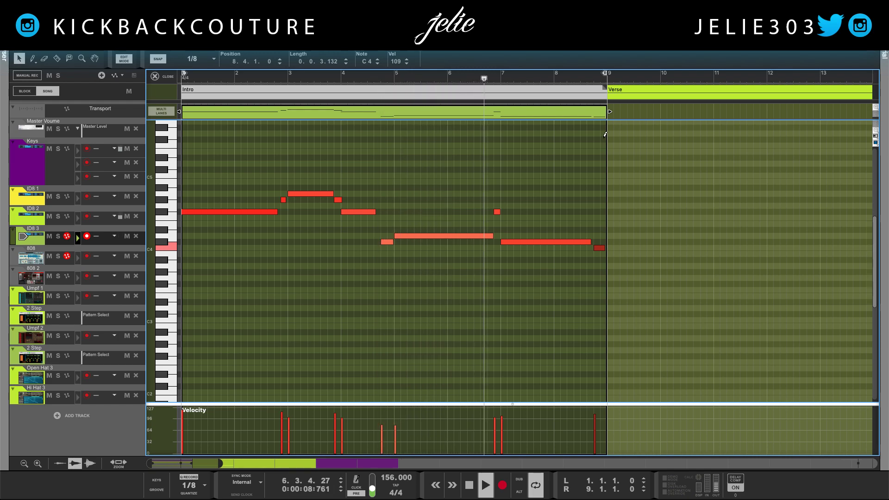
key(Down)
key(Down)
key(Down)
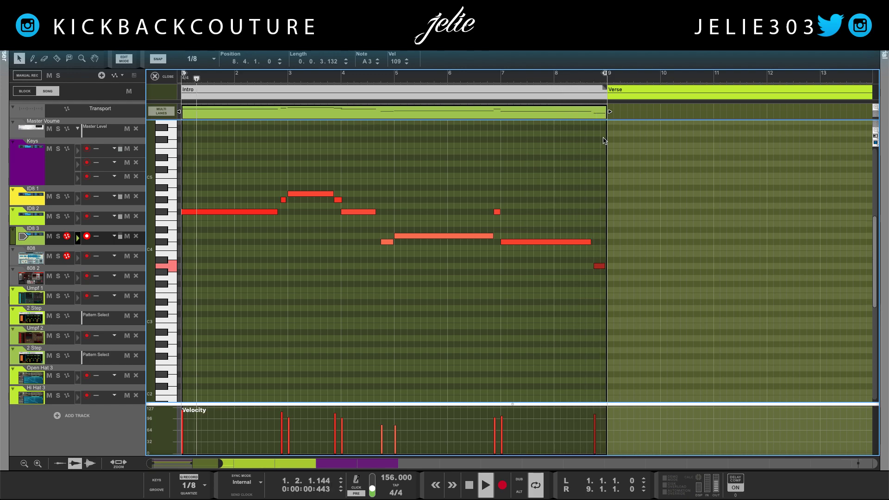
Step: Close the ID8 3 clip editor and delete the two extra note lanes from the Keys track
click(155, 76)
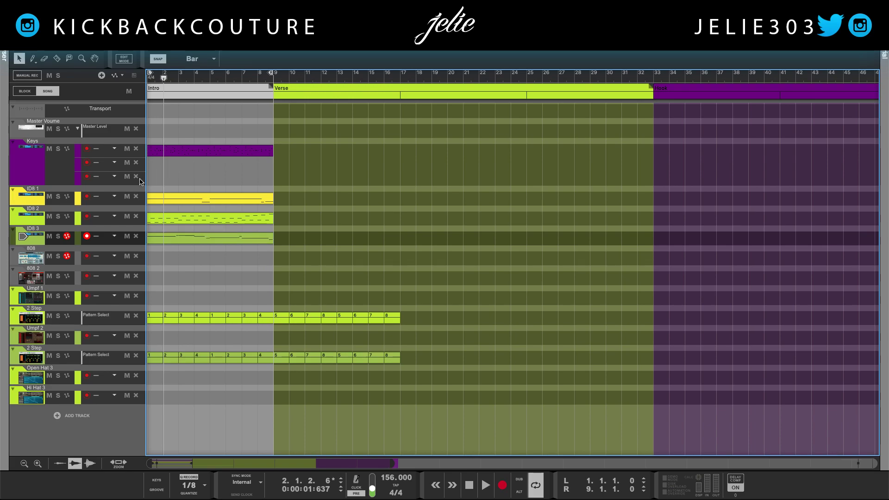
click(136, 177)
click(135, 162)
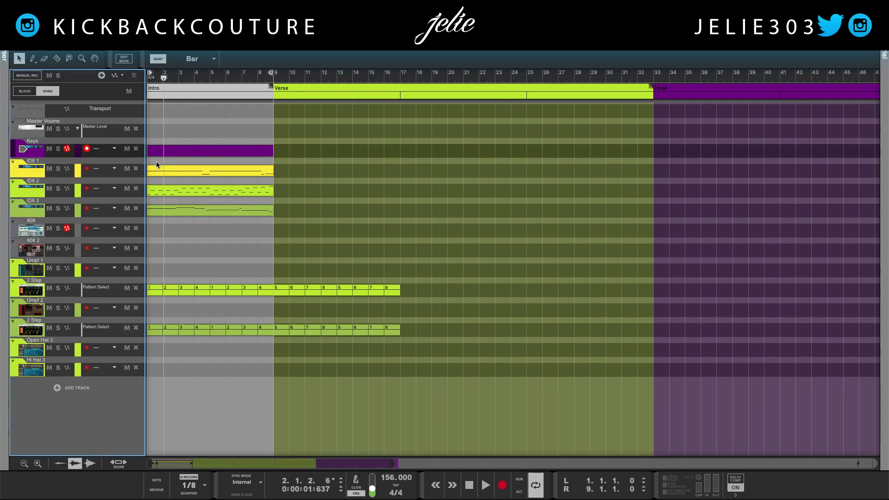
Step: Bring up the rack, play the intro from bar 1 and unmute the closed hi-hat channel of Umpf 1
drag(222, 52, 234, 369)
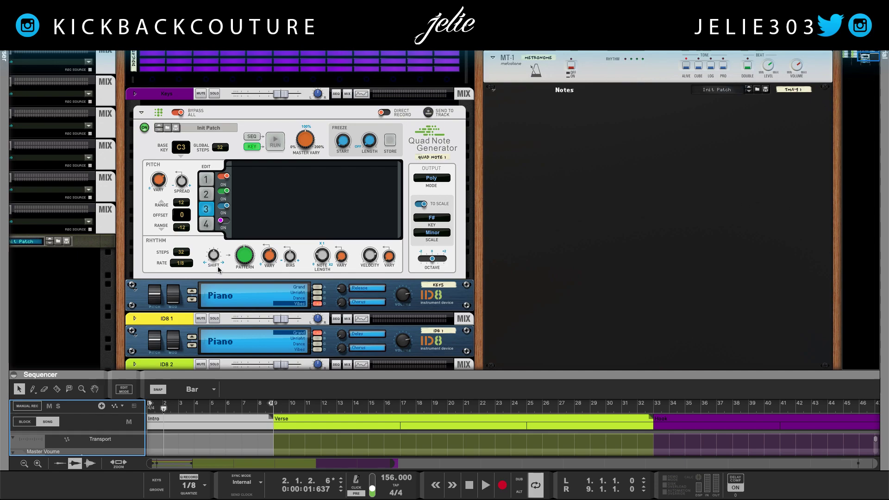
scroll(204, 263, down, 1)
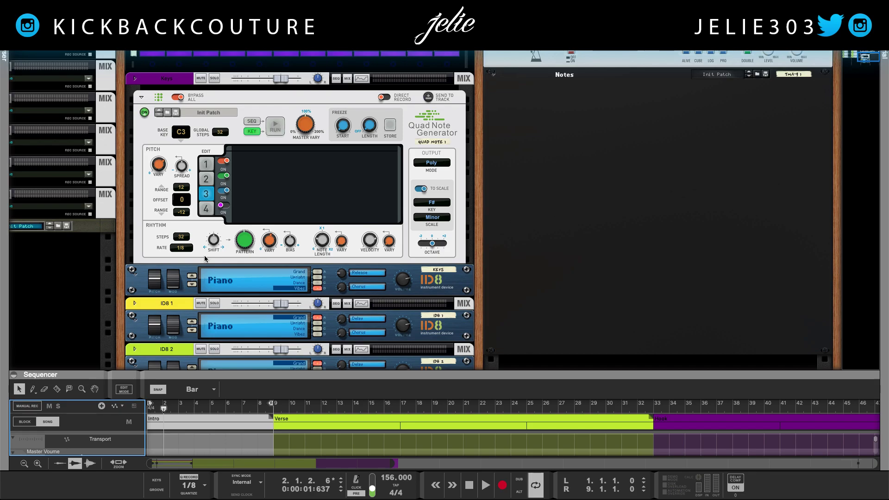
key(space)
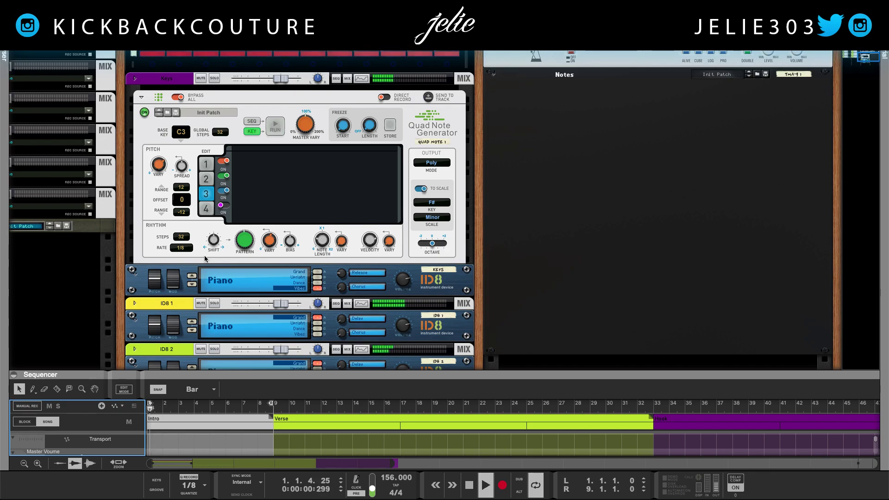
scroll(143, 221, left, 5)
scroll(137, 215, up, 5)
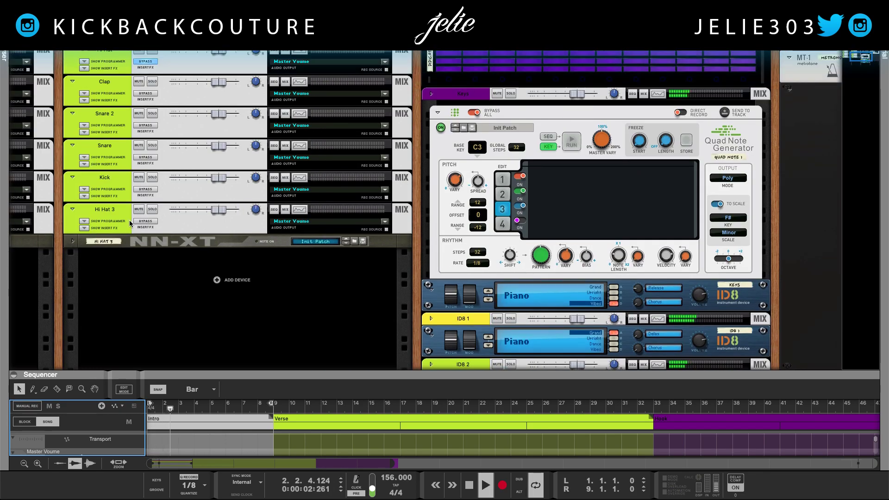
scroll(131, 211, up, 4)
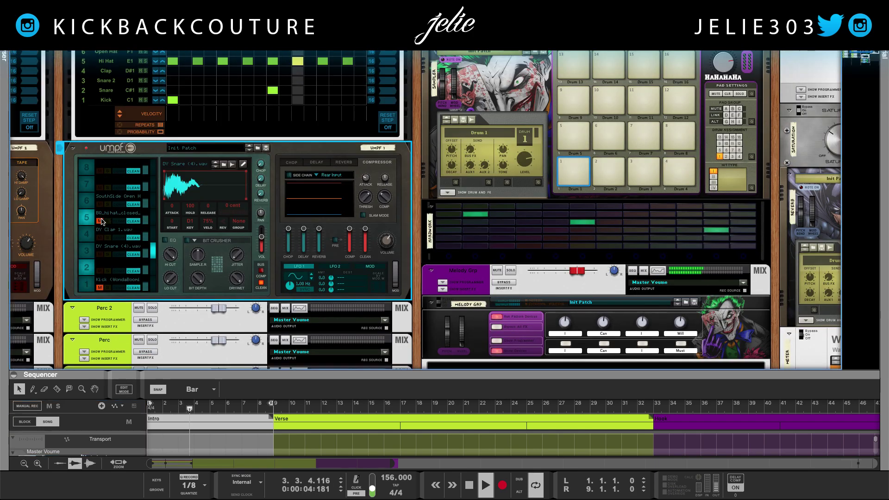
scroll(108, 216, up, 1)
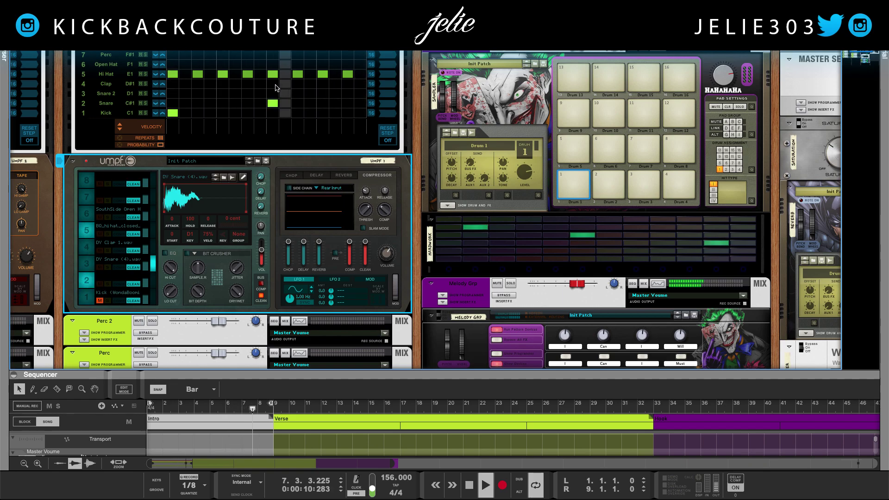
Step: Add a Clap hit on step 9 of the drum pattern, layered with the Snare hit
click(275, 88)
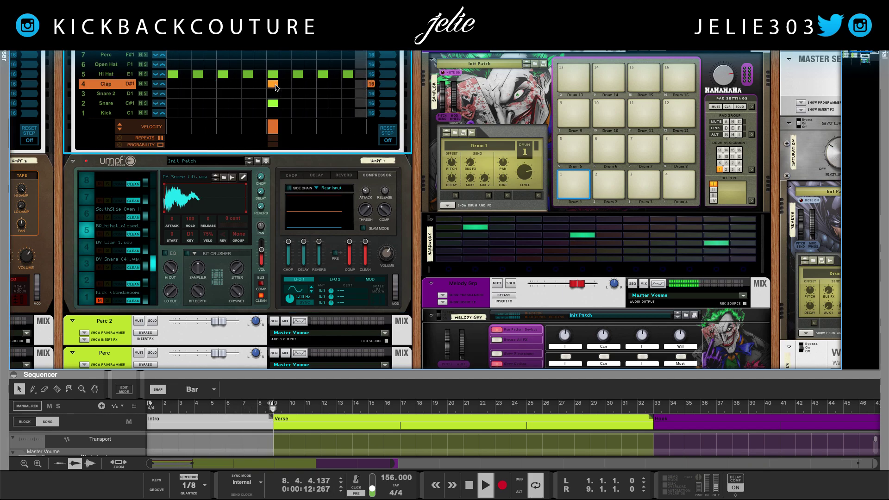
click(273, 84)
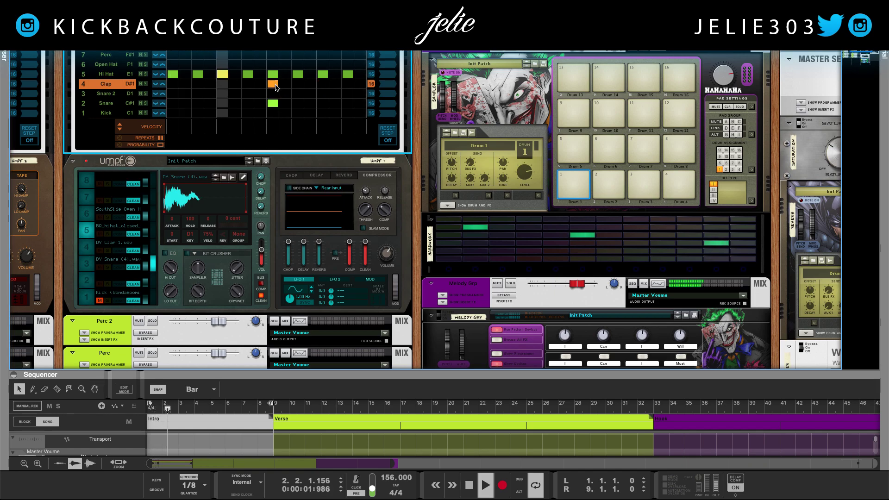
click(275, 86)
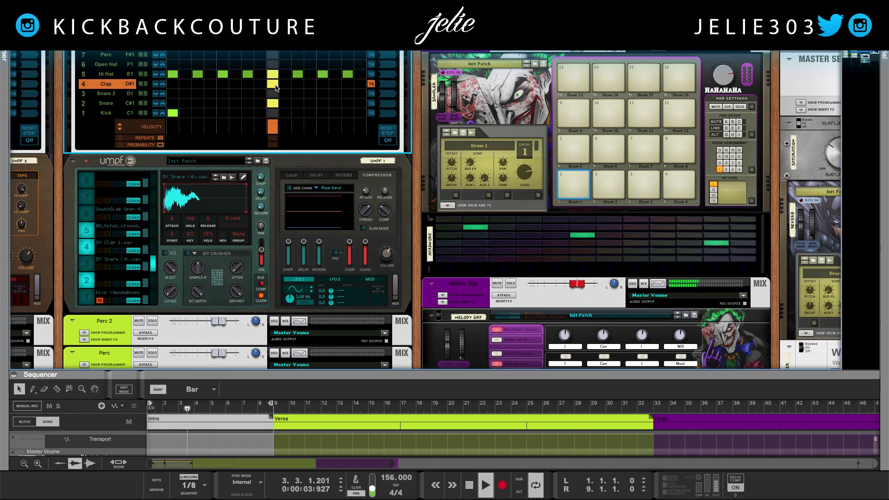
Step: Select the DV Clap 1 channel in Umpf 1 for level adjustment, followed by the DV Snare channel
click(154, 238)
click(153, 245)
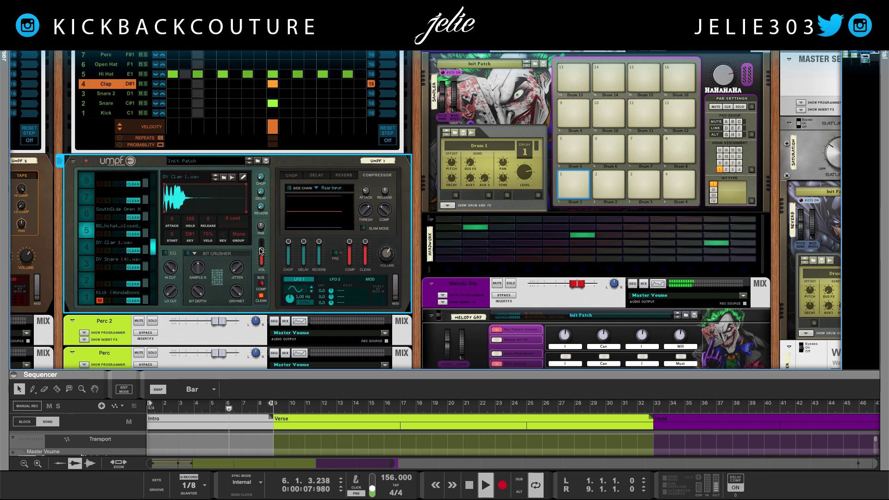
click(154, 264)
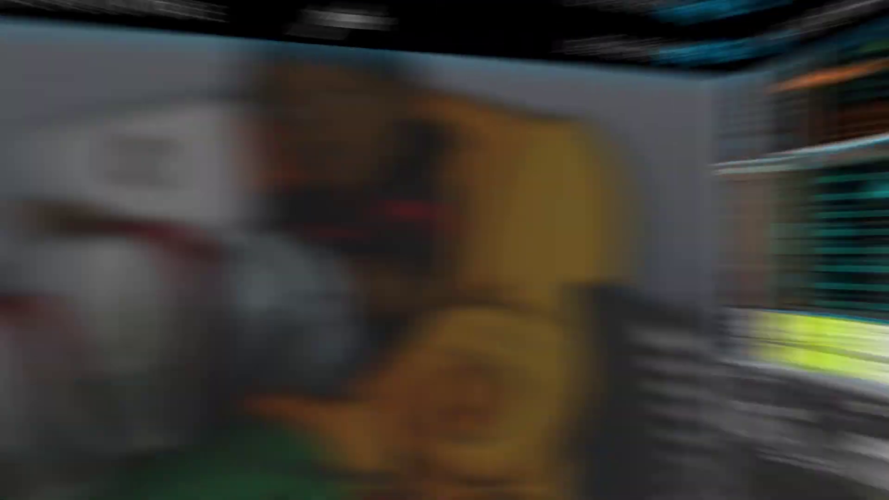